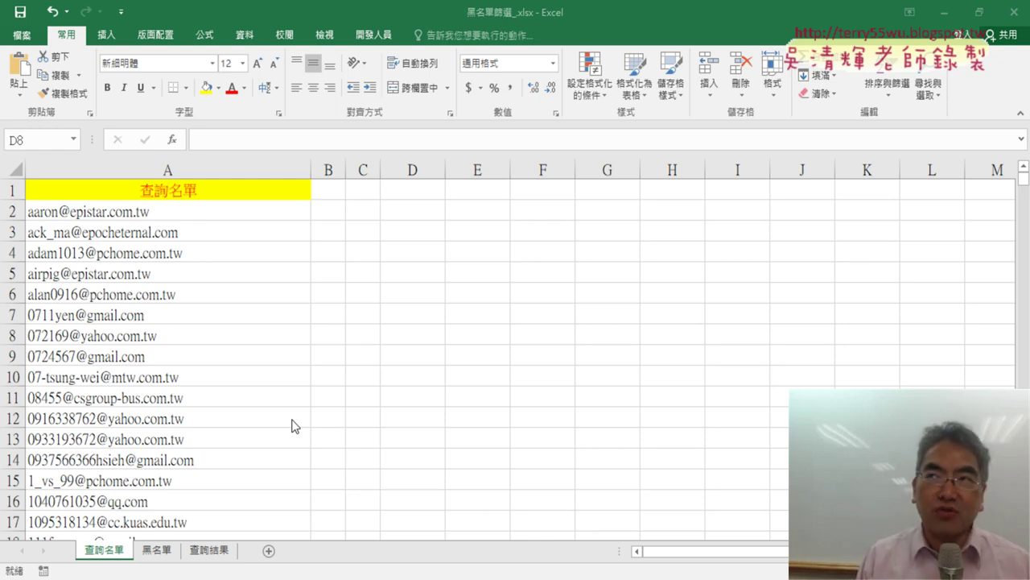
Step: Inspect the 查詢名單 email list's extent, finding the gap at row 1001 and the end at row 5580
click(151, 554)
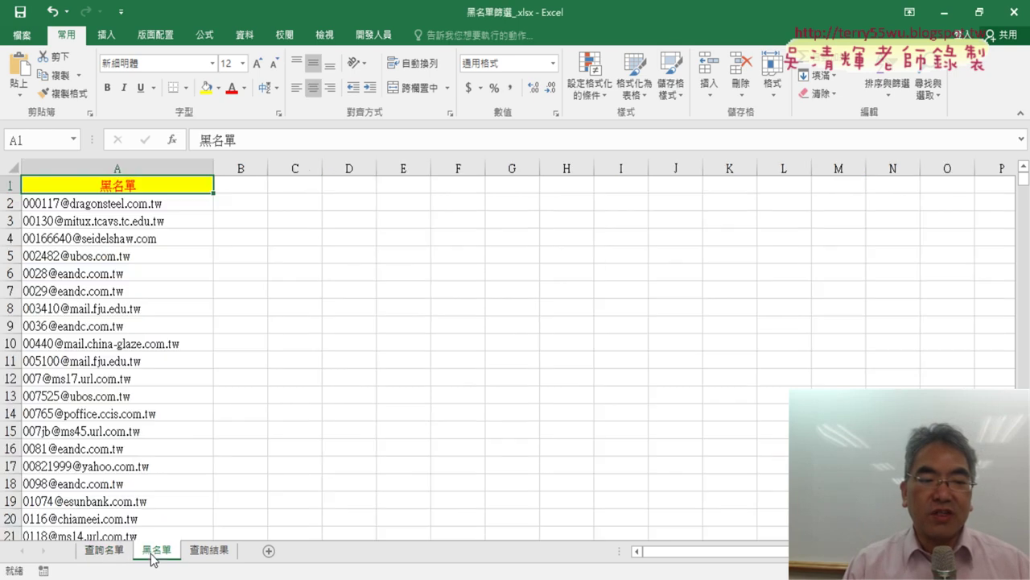
click(107, 554)
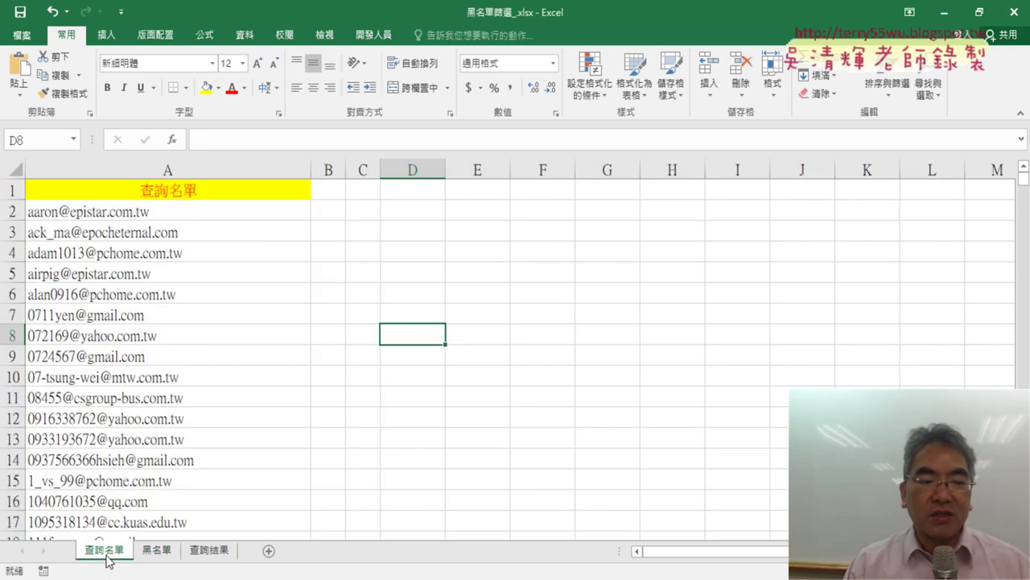
click(226, 190)
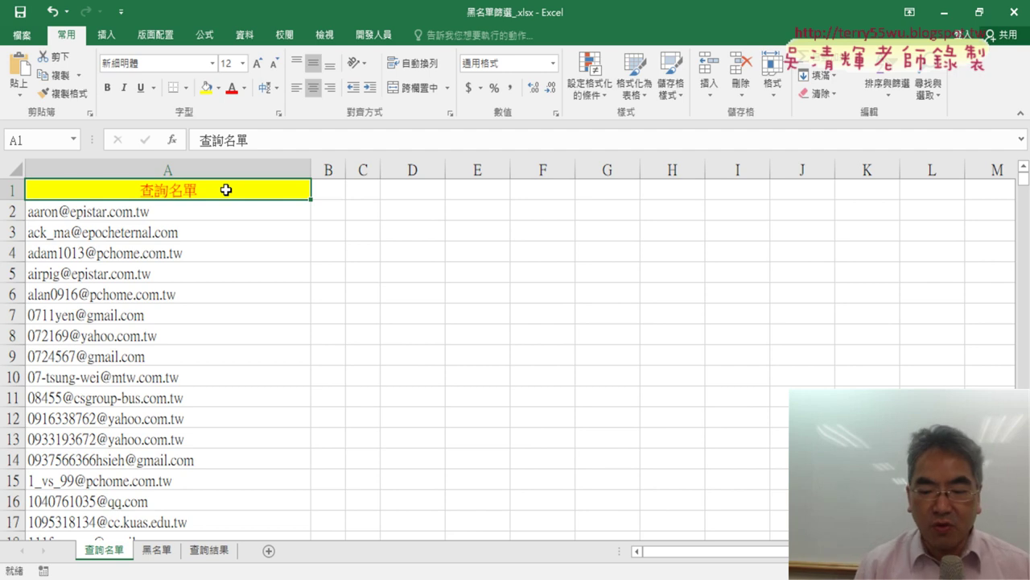
key(ctrl+Down)
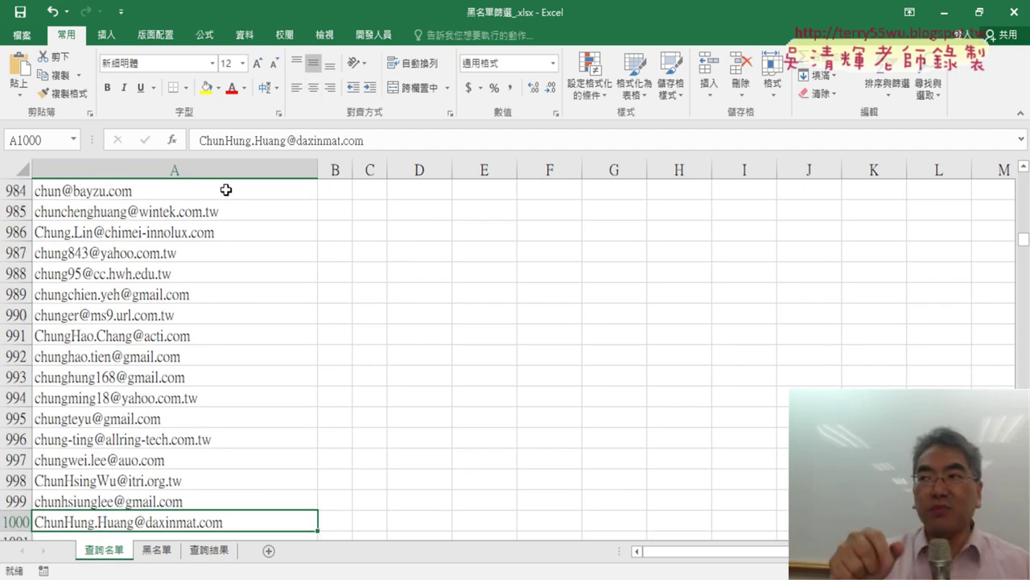
key(Down)
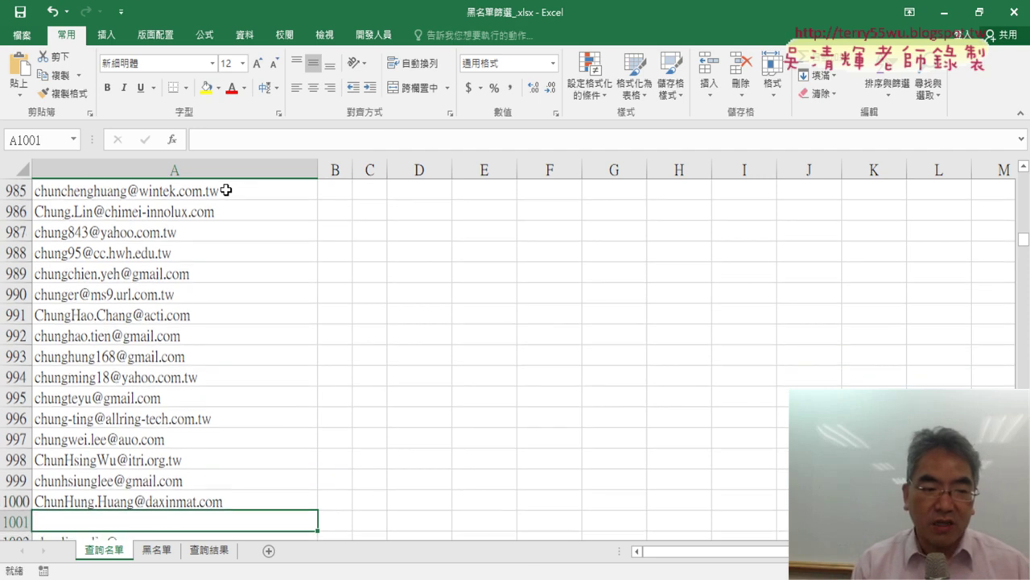
key(Down)
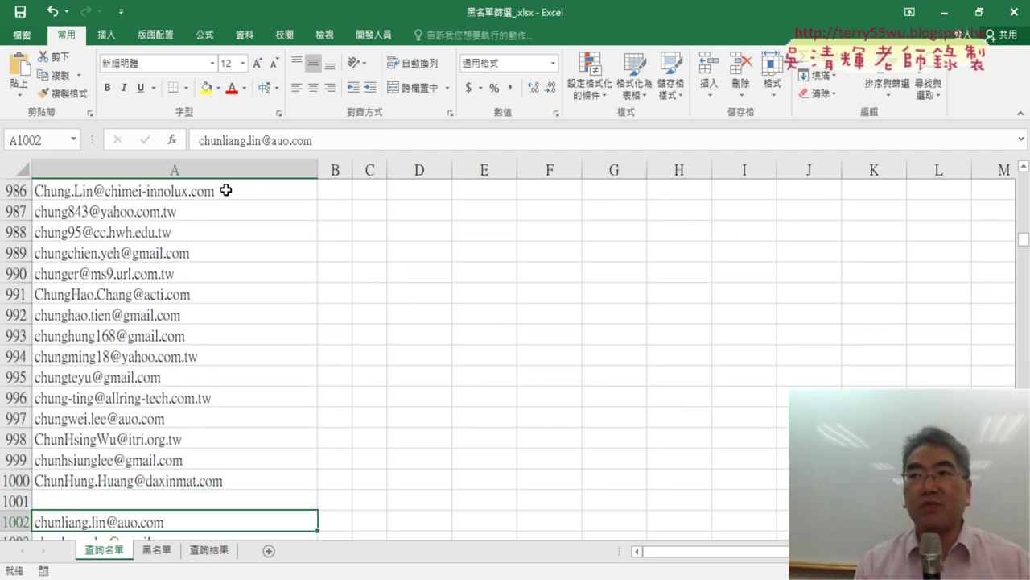
key(ctrl+Down)
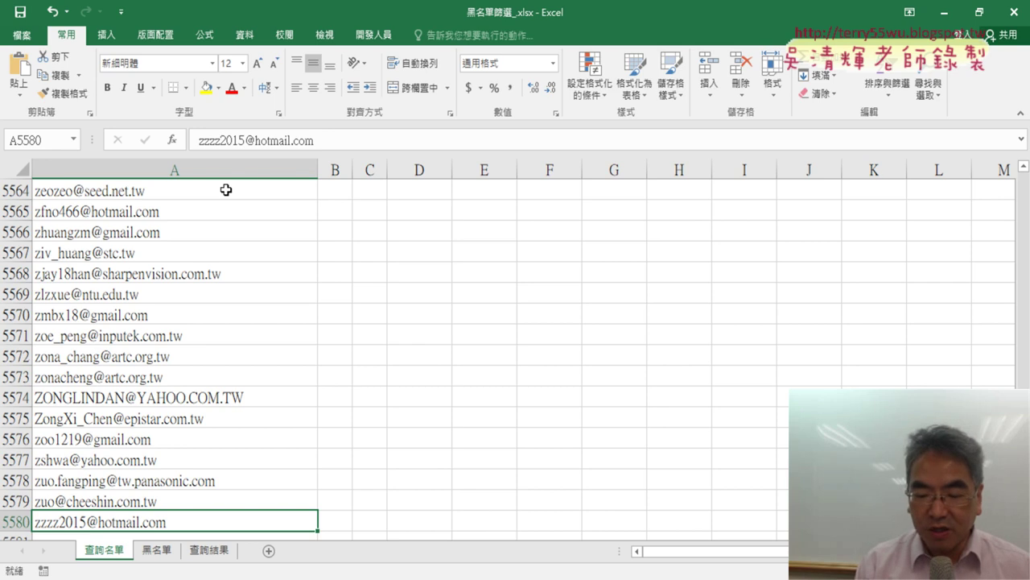
key(ctrl+Up)
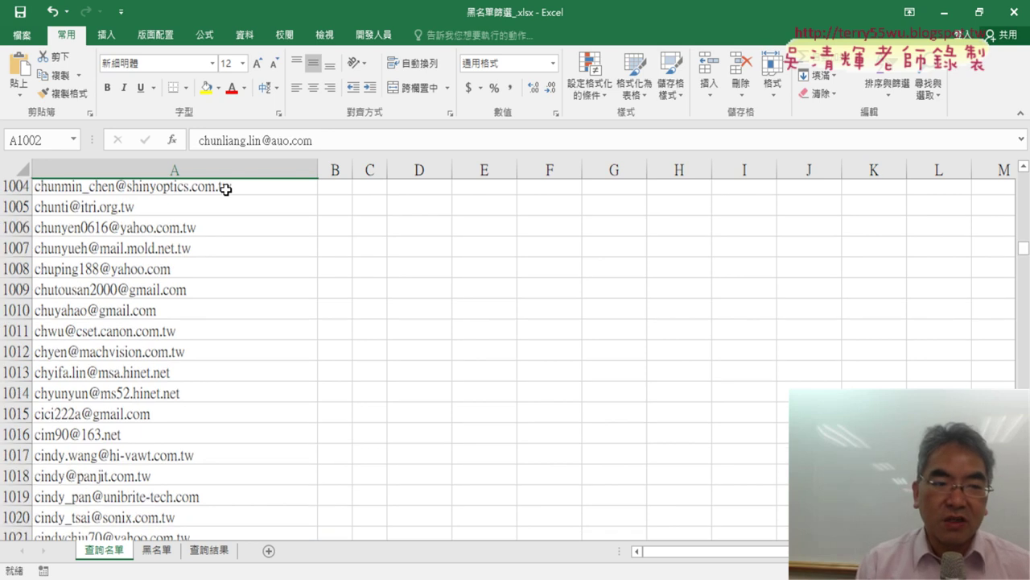
key(Up)
key(Up)
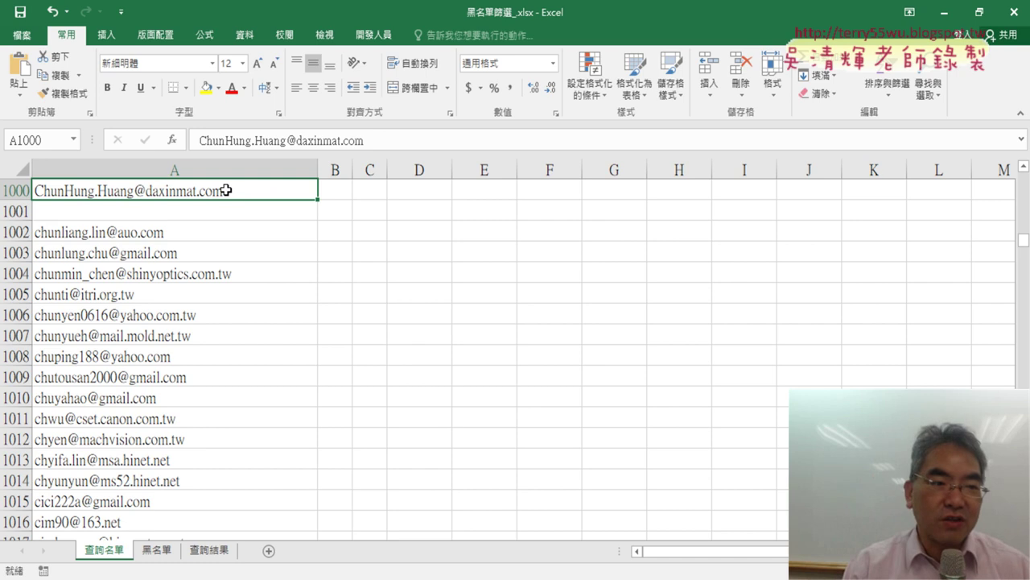
Step: Look at the blank row 1001's actions without deleting it, then return to the list's top
click(18, 212)
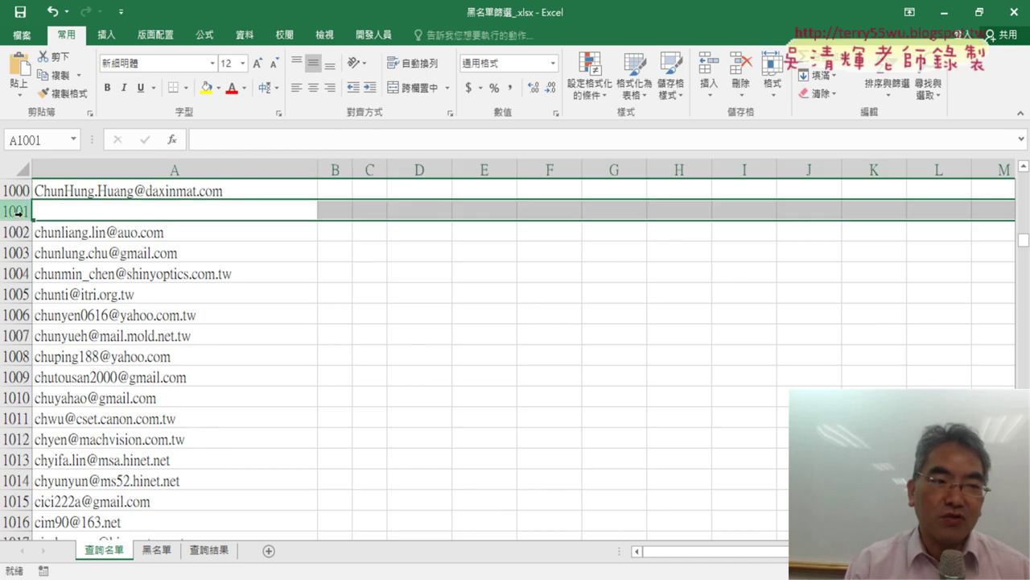
right_click(79, 211)
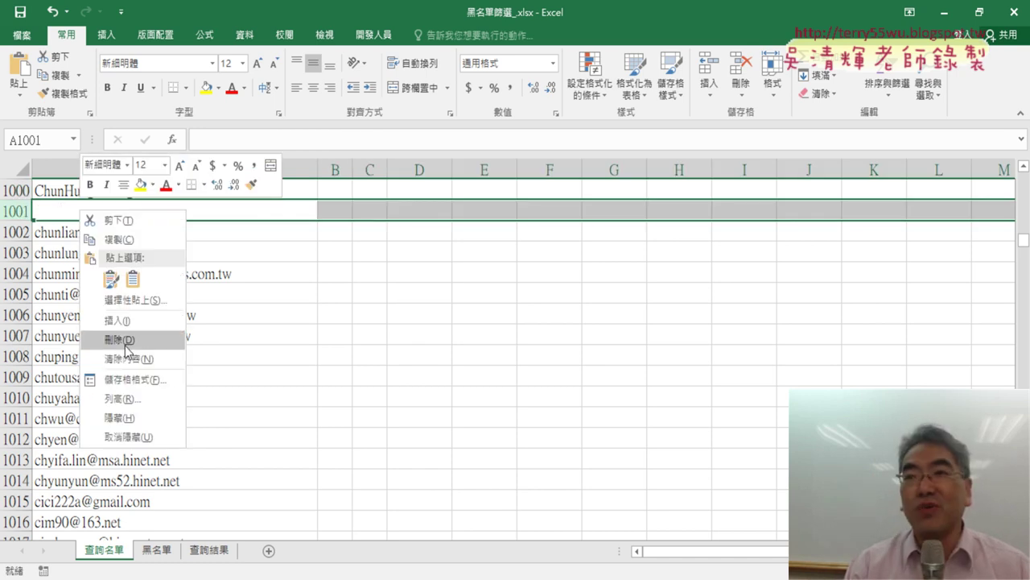
key(Escape)
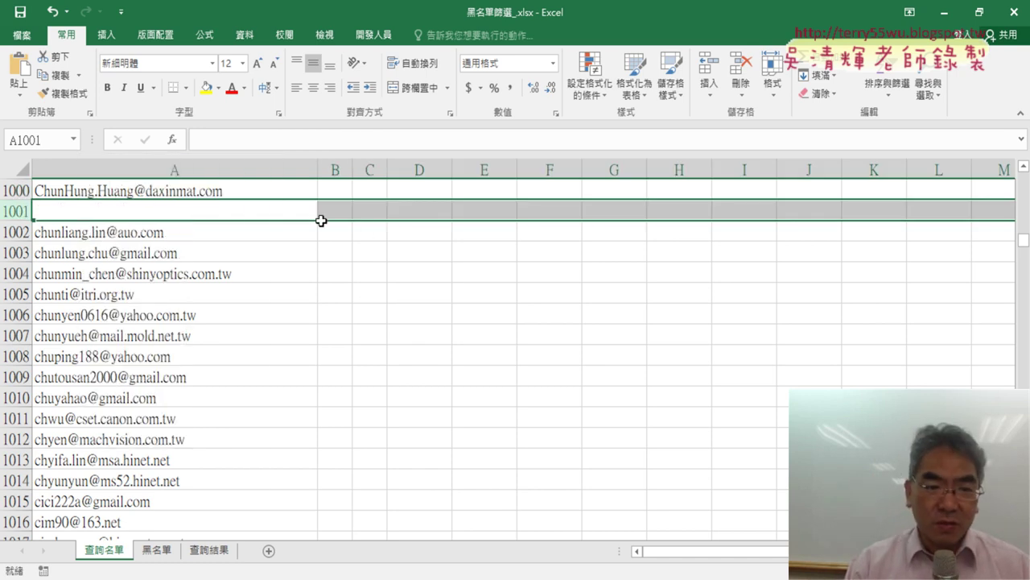
key(Up)
key(ctrl+Home)
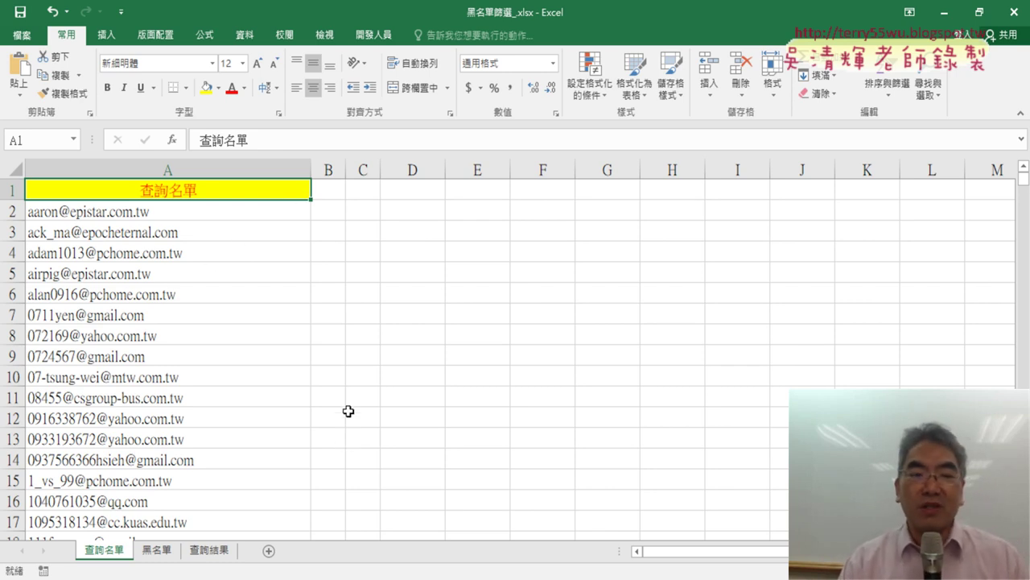
Step: Search the 黑名單 sheet for the first query email copied from A2
click(301, 212)
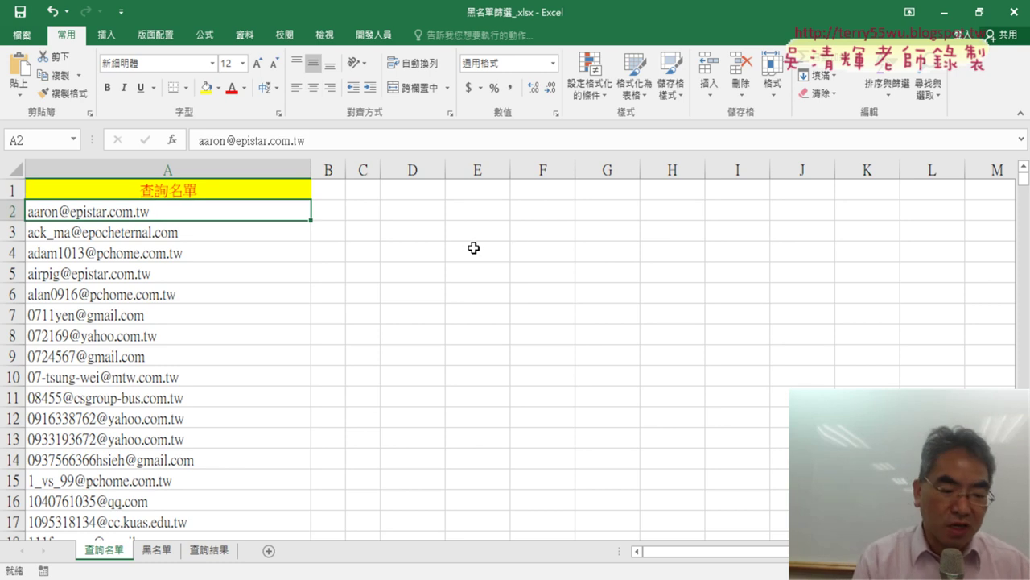
key(ctrl+c)
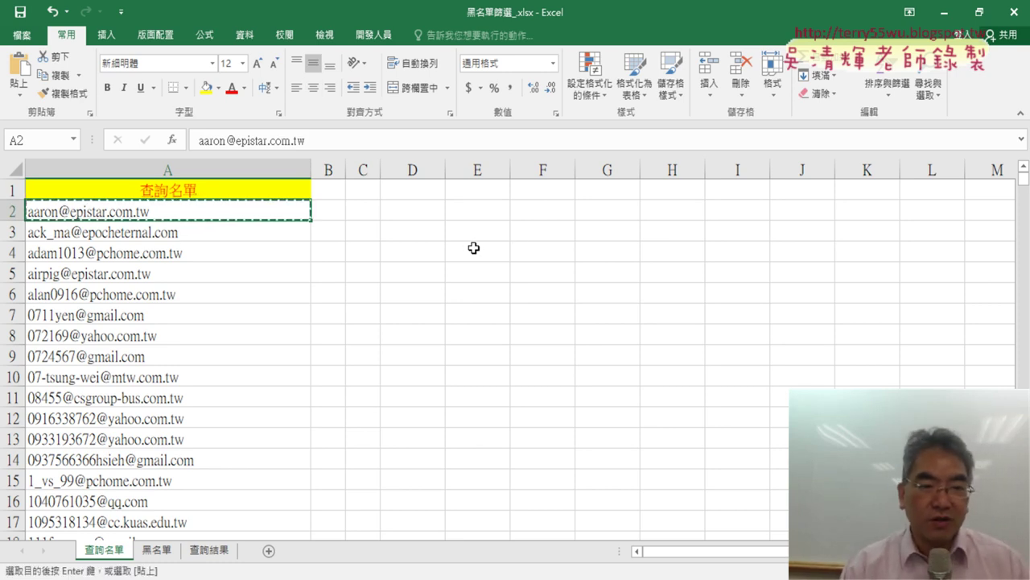
click(157, 552)
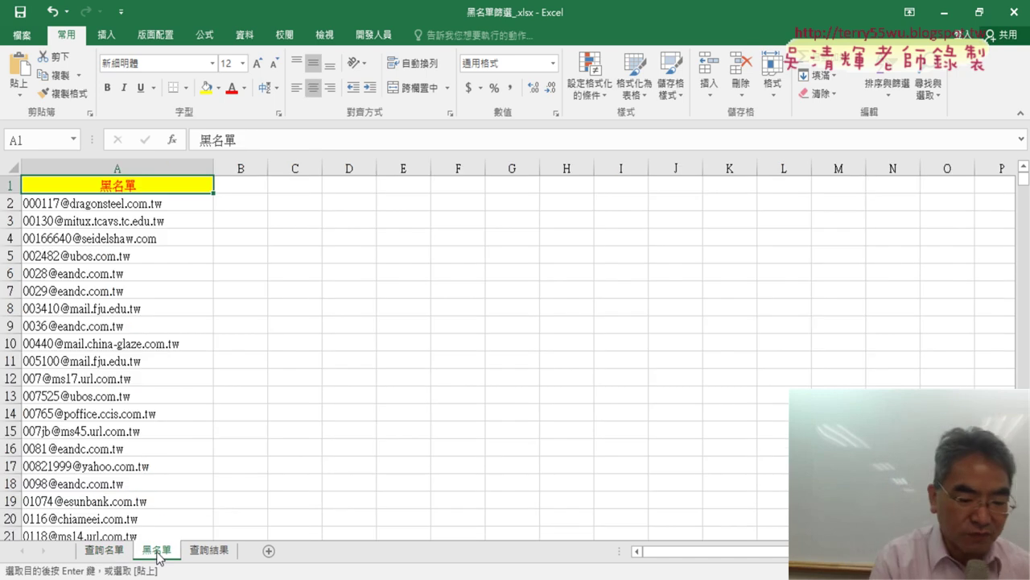
key(ctrl+f)
key(ctrl+v)
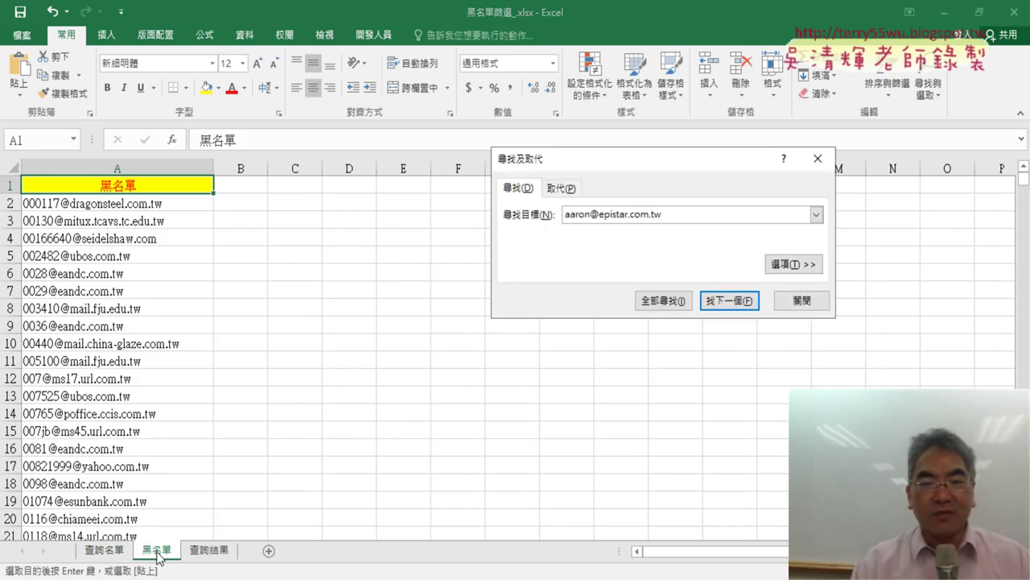
click(728, 300)
click(113, 550)
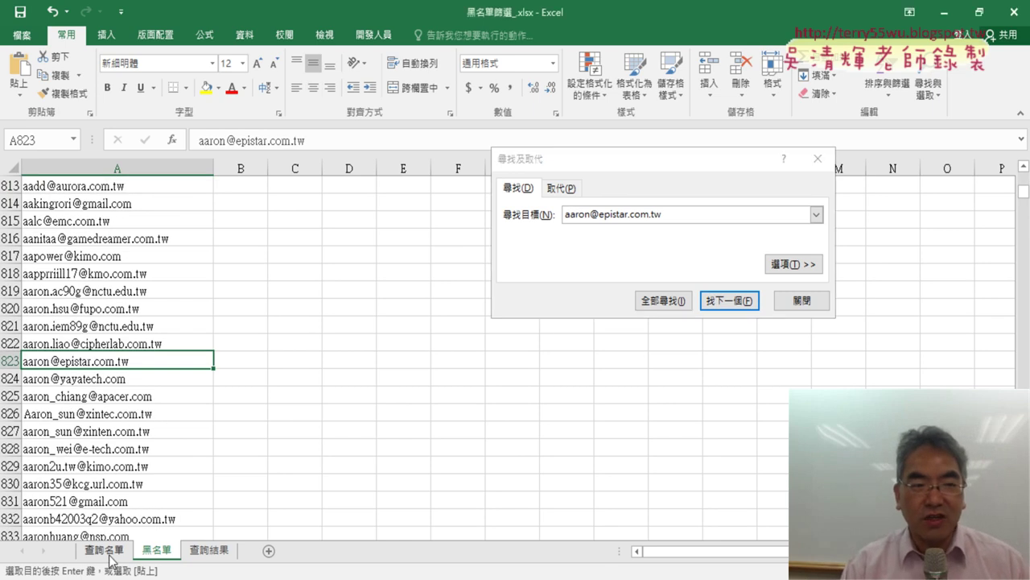
click(334, 210)
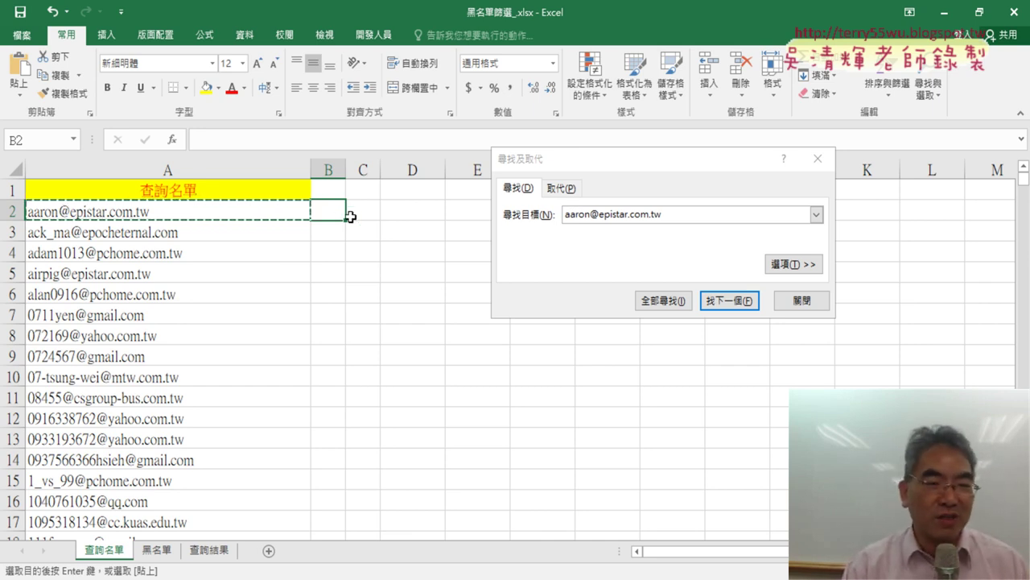
click(801, 300)
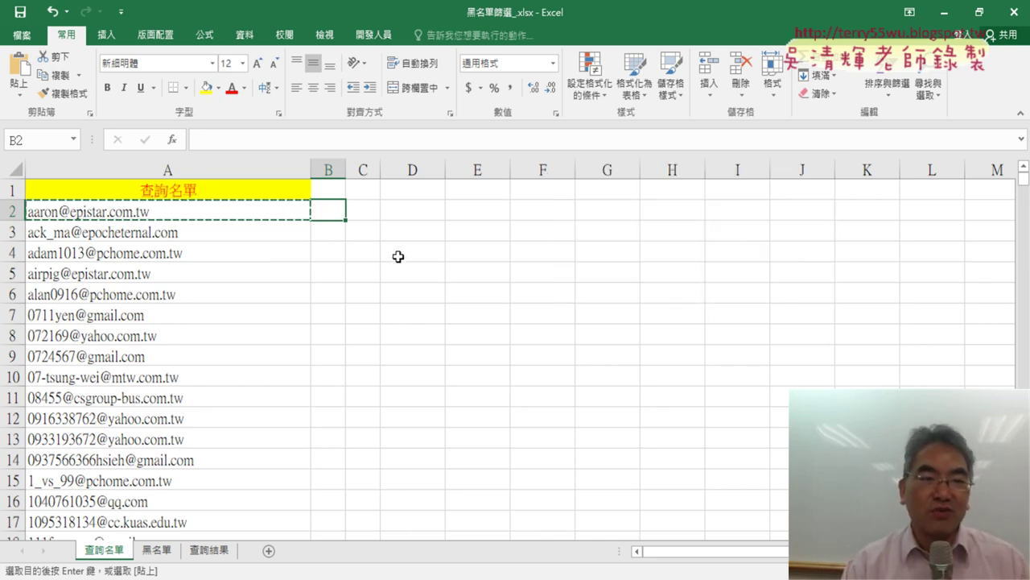
key(Escape)
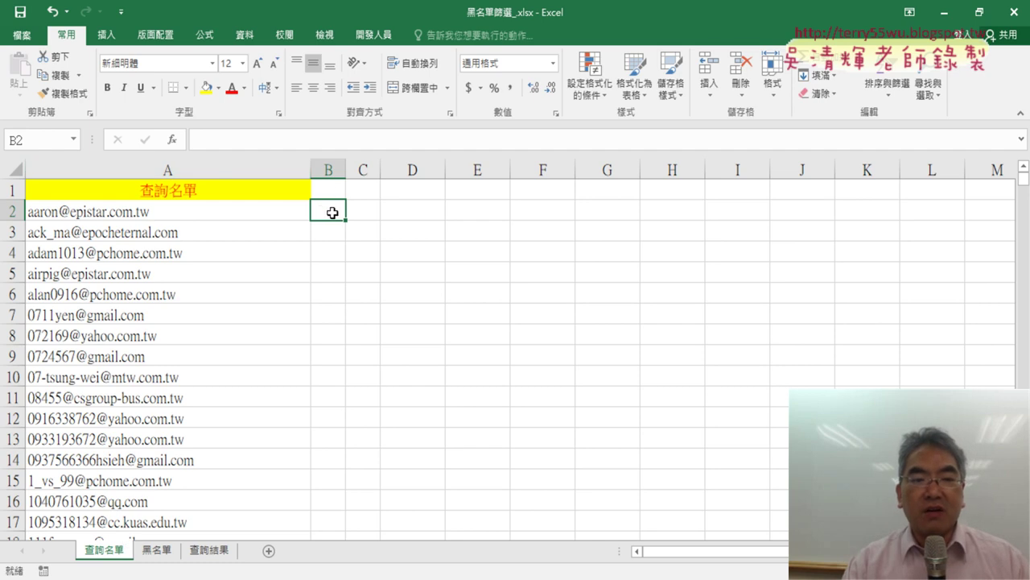
Step: Try COUNTIF from the Statistical functions for B2, then cancel, leaving B2 empty
click(173, 140)
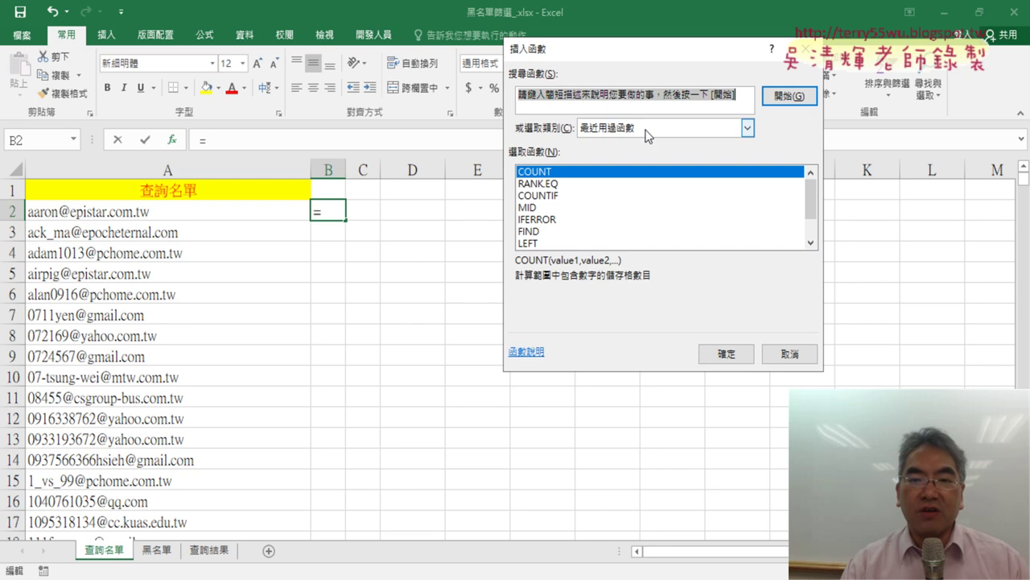
click(560, 196)
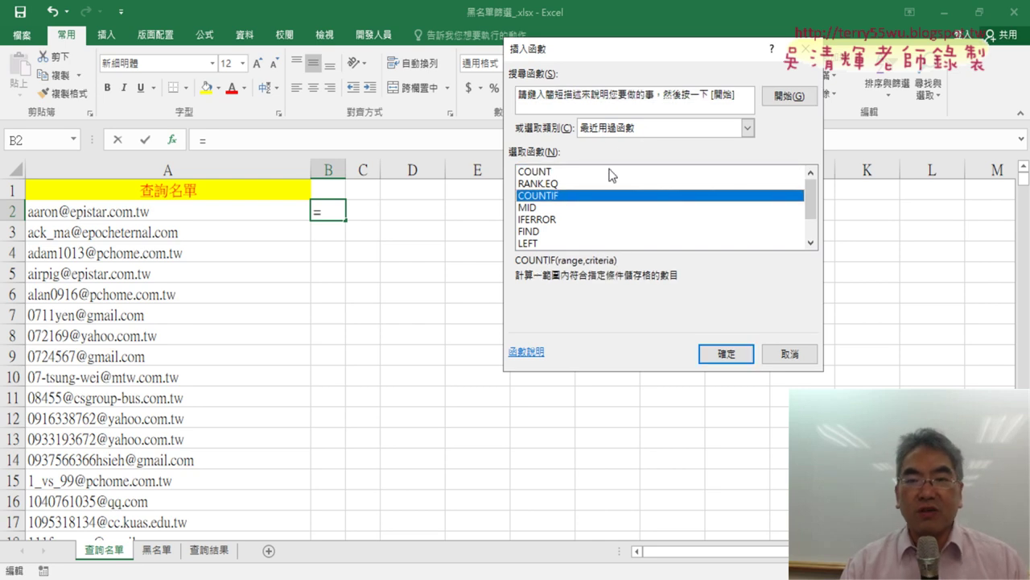
click(747, 127)
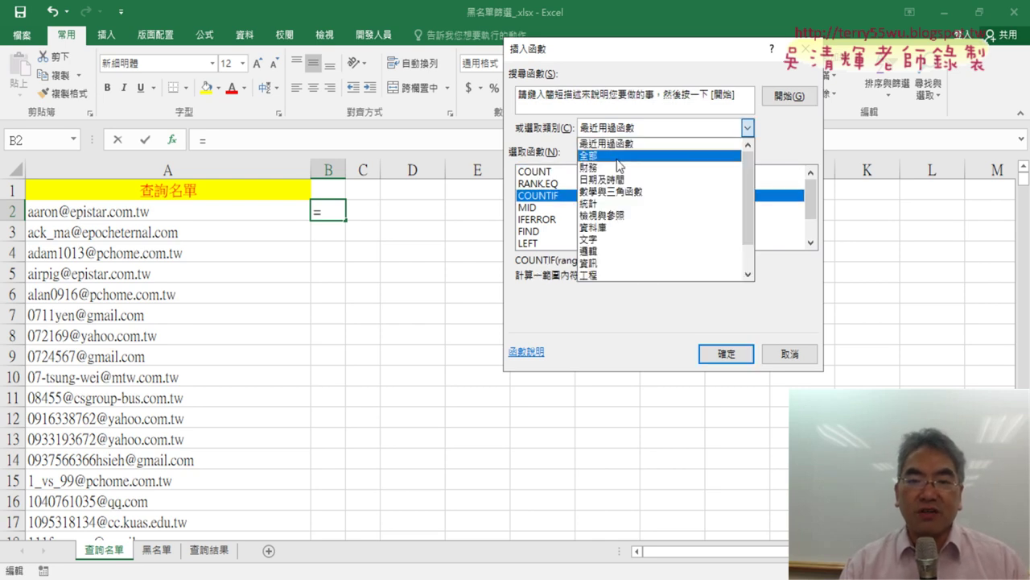
click(612, 205)
click(813, 241)
drag(814, 247, 815, 246)
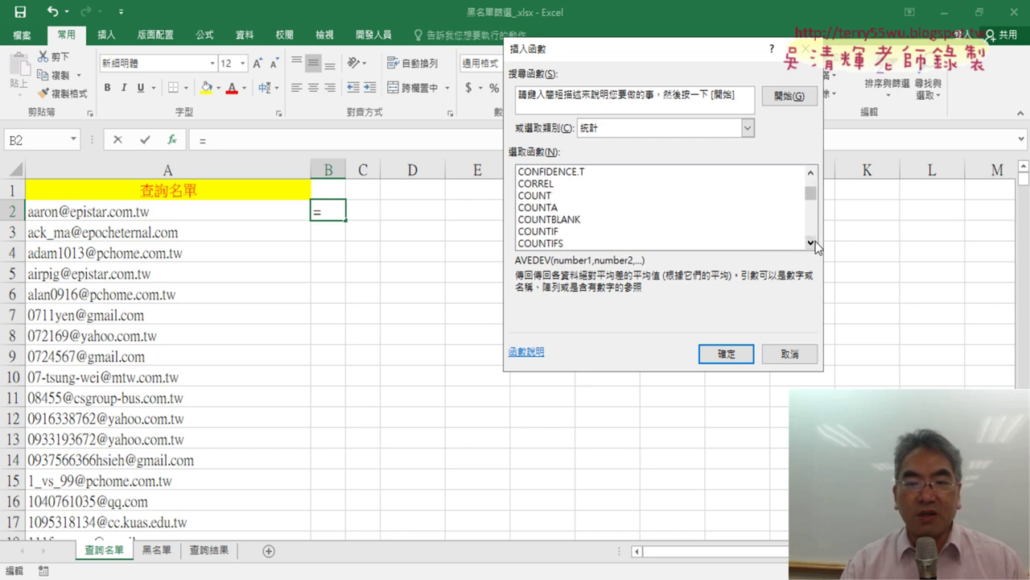
click(609, 219)
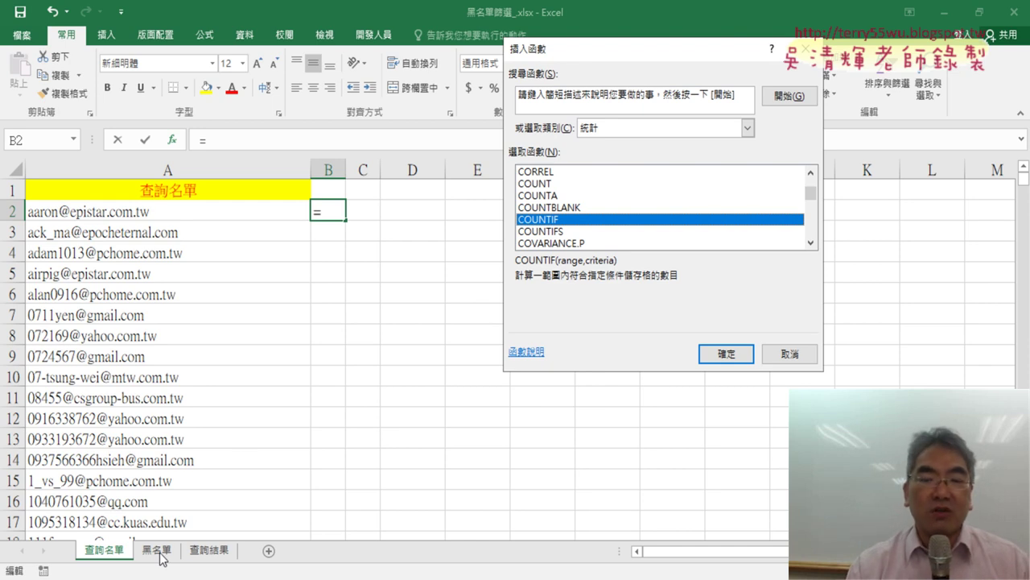
click(805, 355)
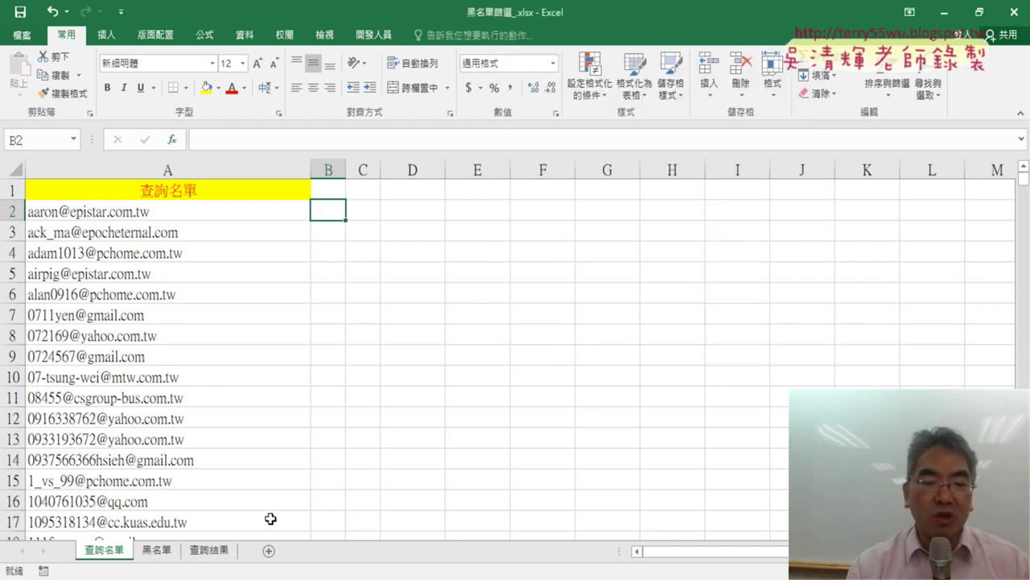
Step: Show the 黑名單 sheet from row 1, check the A1 header unchanged, and select A2
click(157, 550)
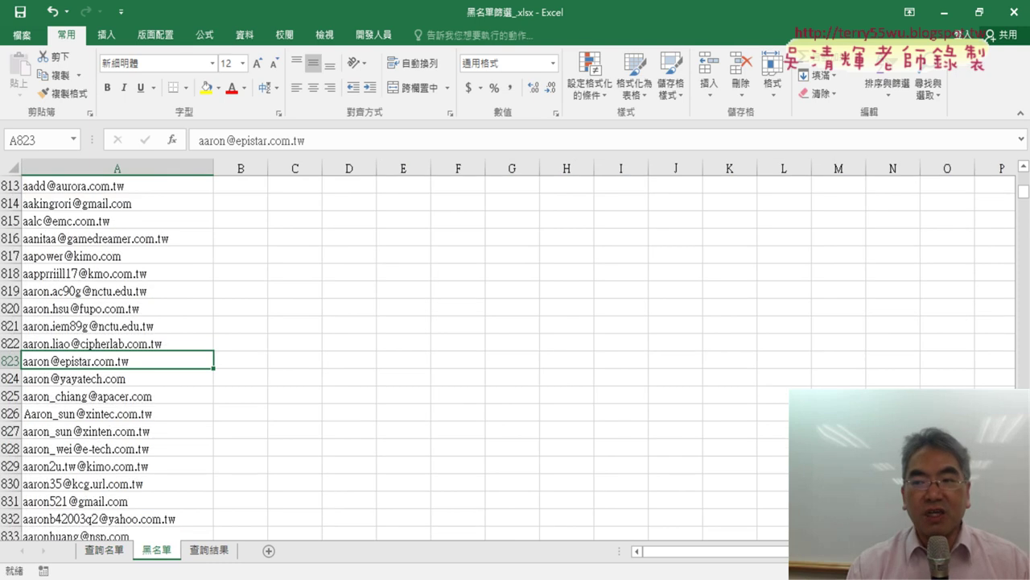
drag(1024, 192, 1023, 179)
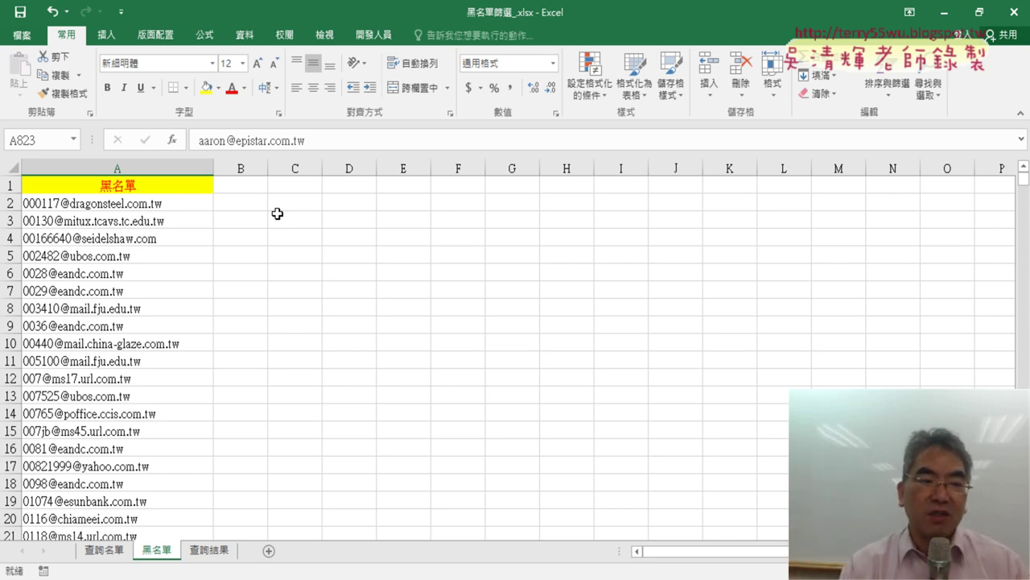
click(172, 178)
double_click(218, 140)
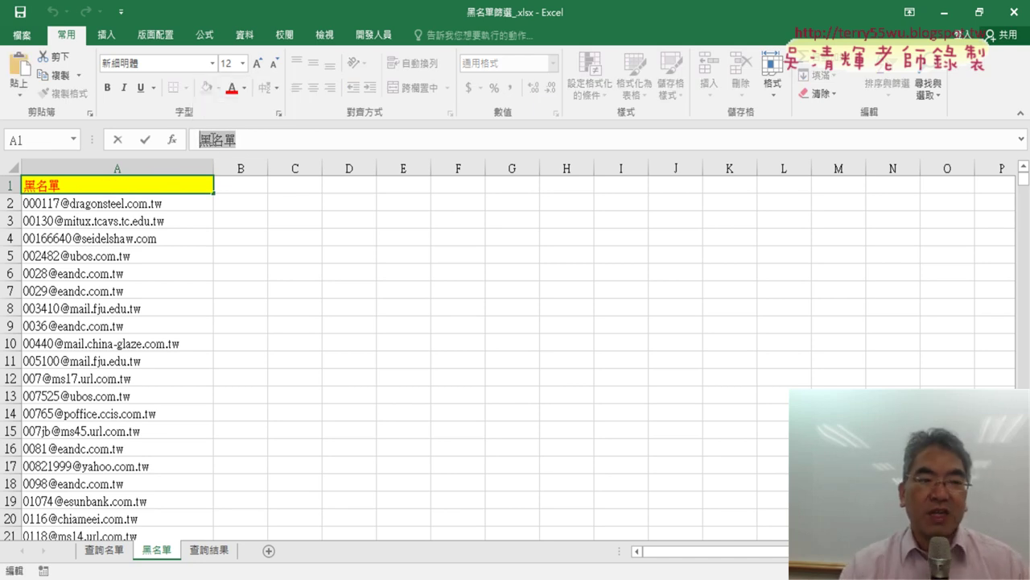
click(118, 140)
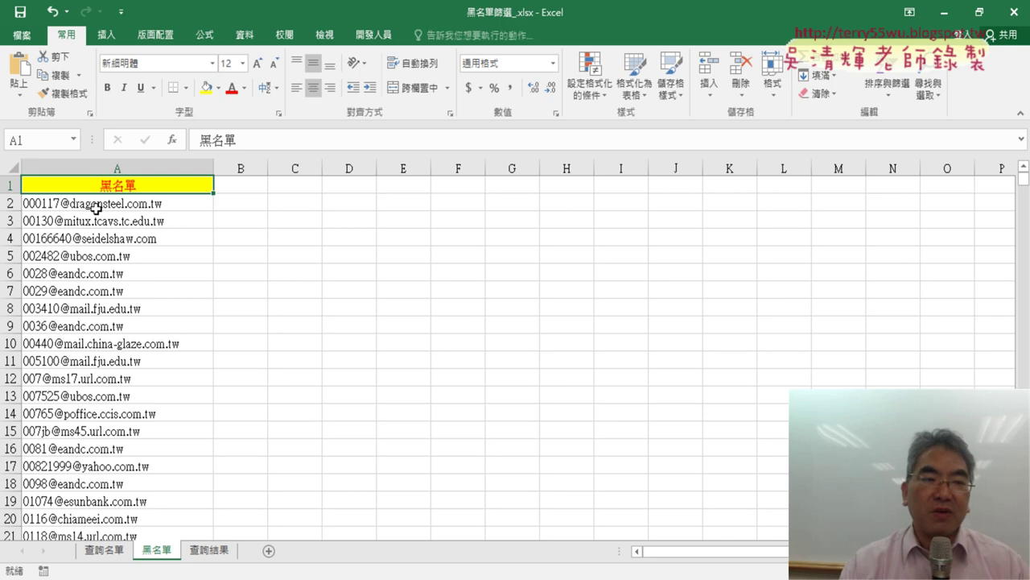
click(186, 205)
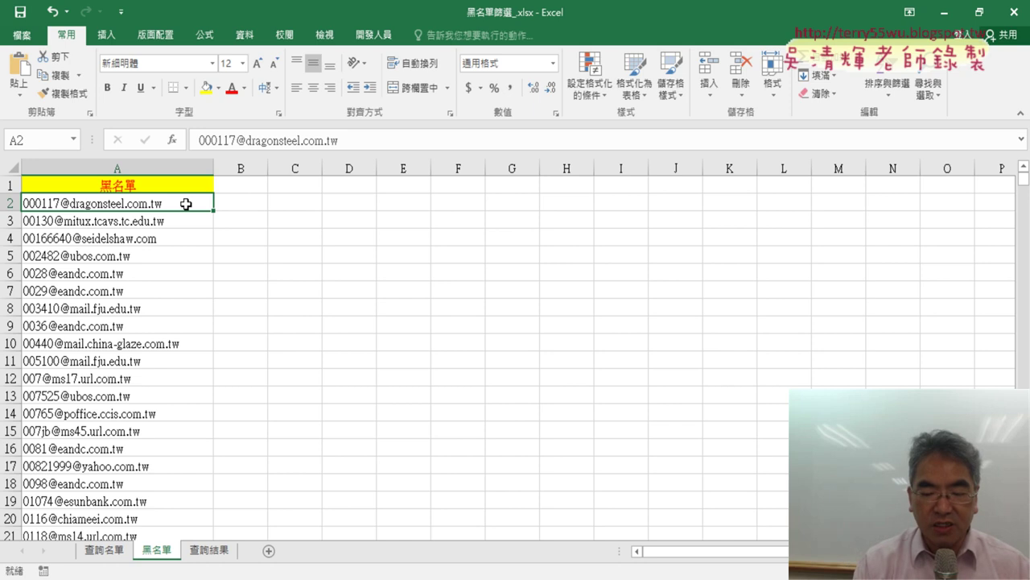
Step: Name the email range A2:A22223 '黑名單' via the Name Box
key(ctrl+shift+Down)
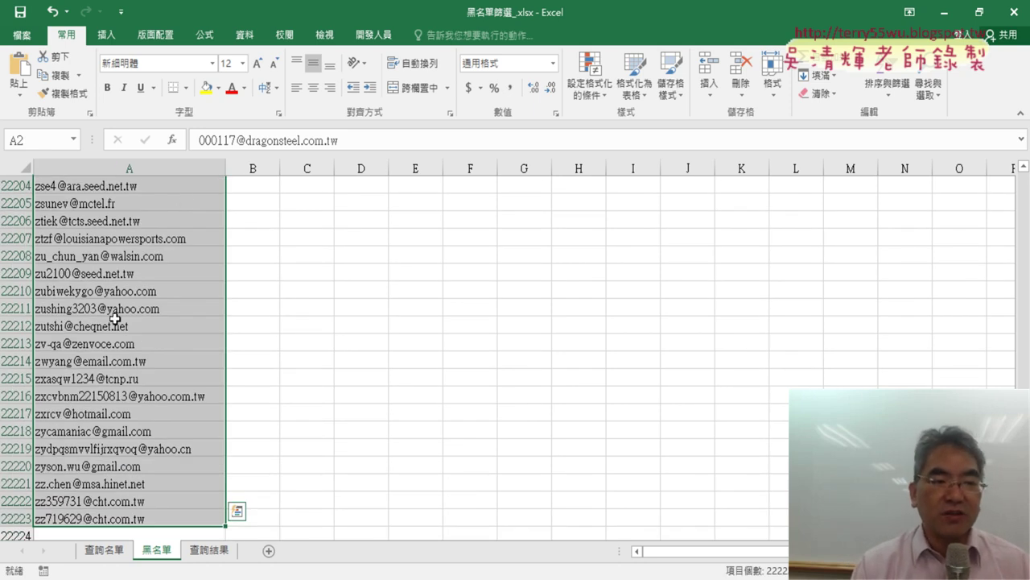
click(49, 140)
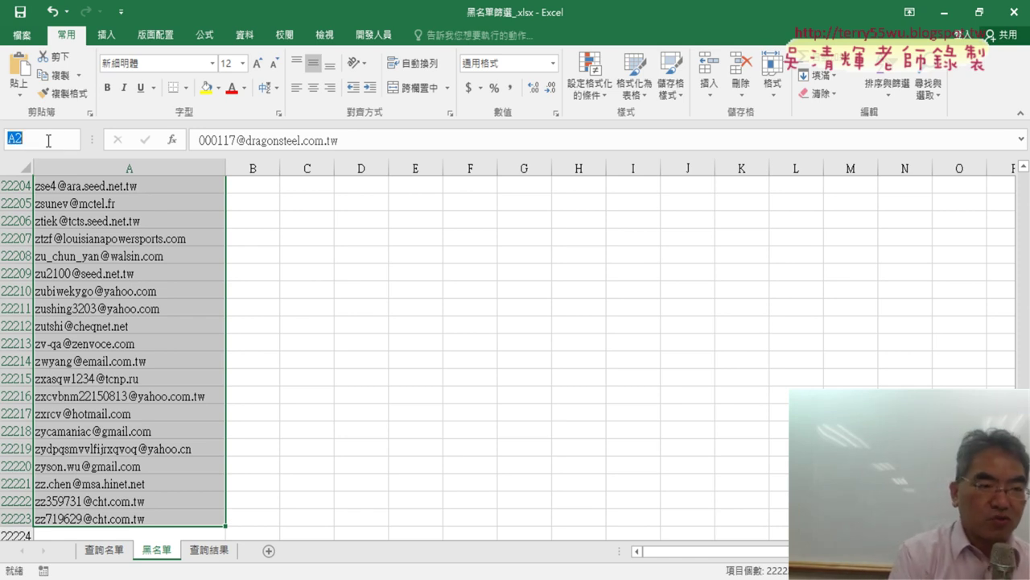
text(黑名單)
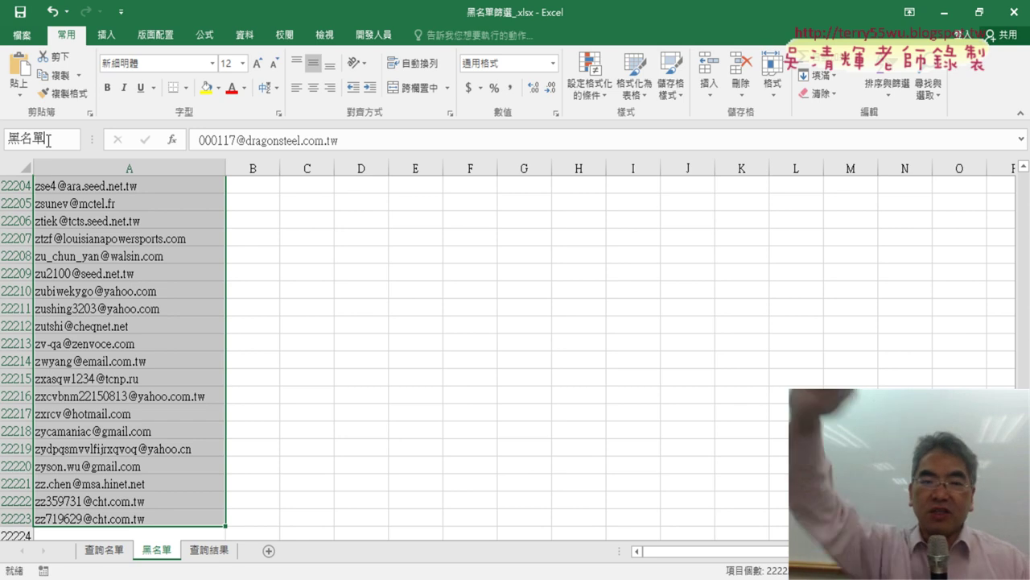
key(Return)
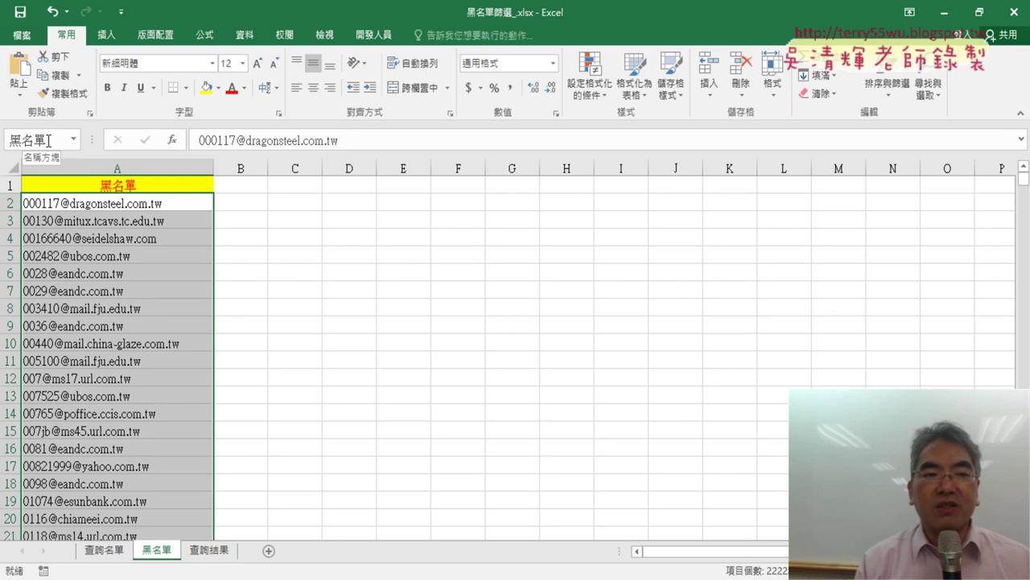
click(330, 378)
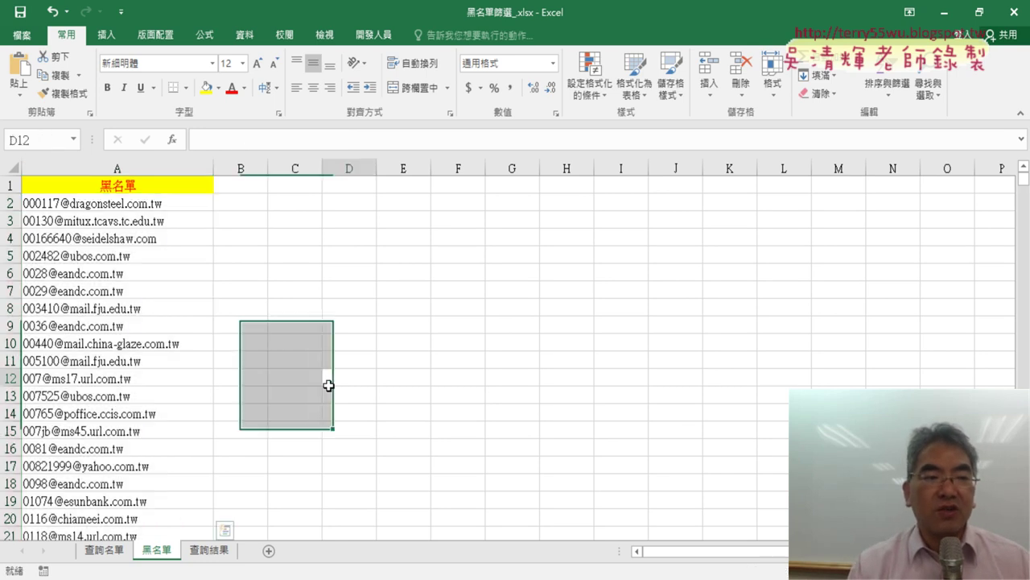
Step: Confirm 黑名單 appears in the list of defined names
click(74, 140)
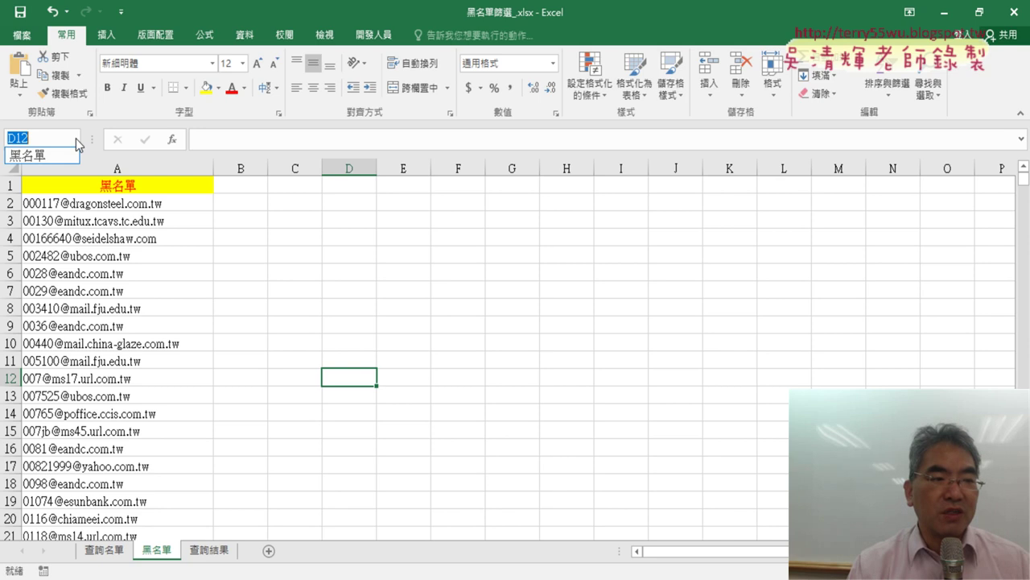
key(Escape)
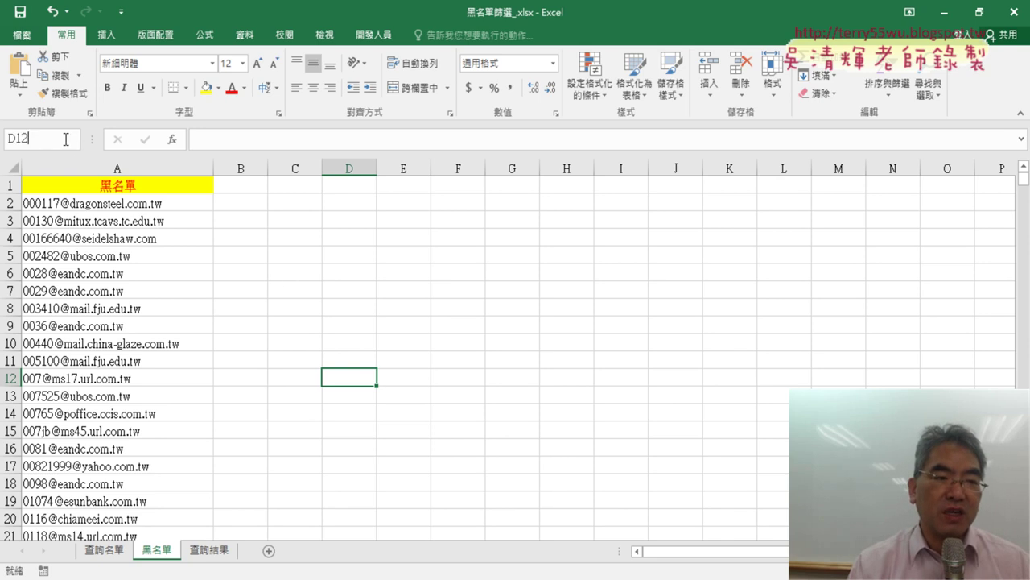
click(80, 139)
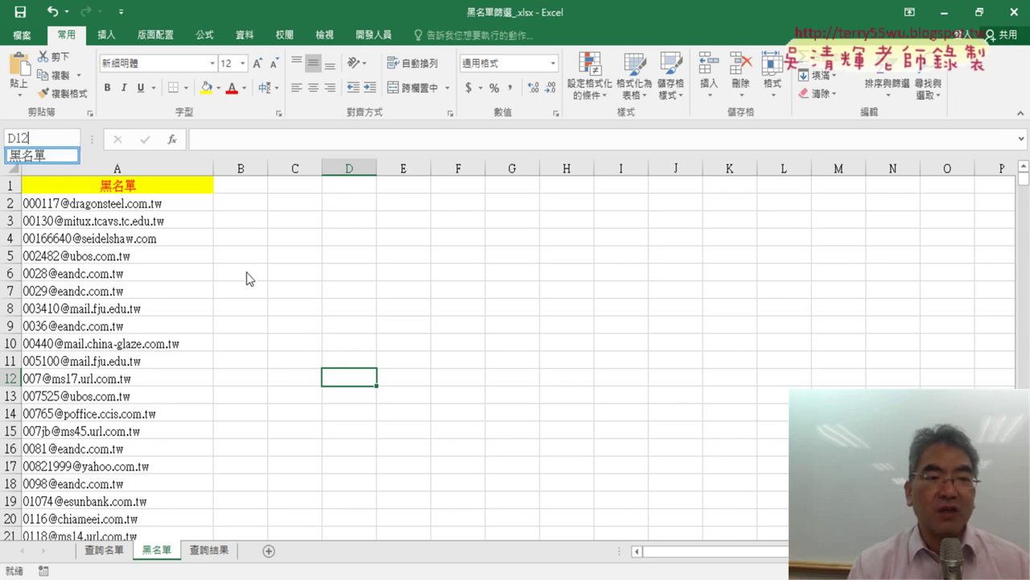
key(Escape)
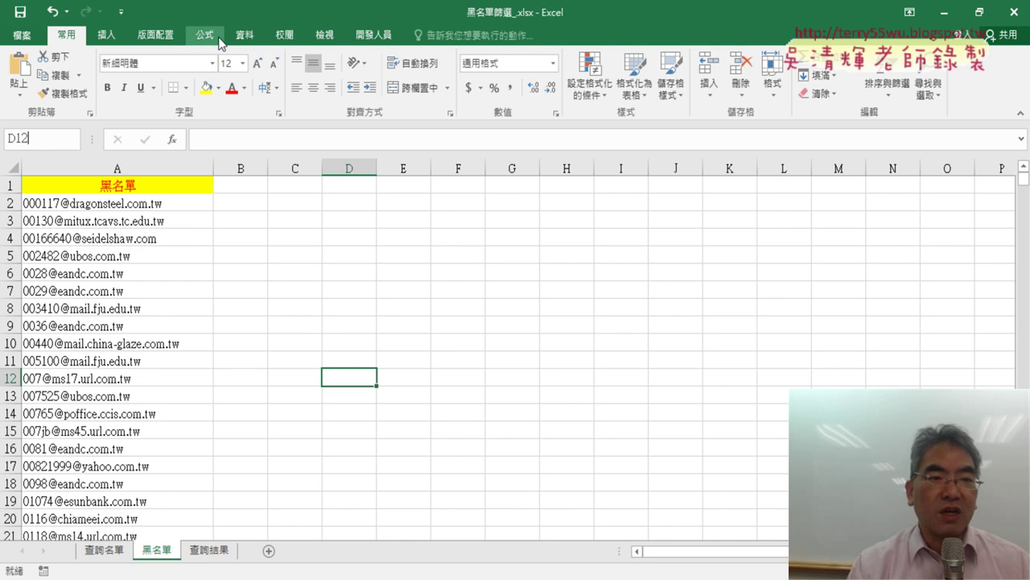
click(219, 44)
click(397, 81)
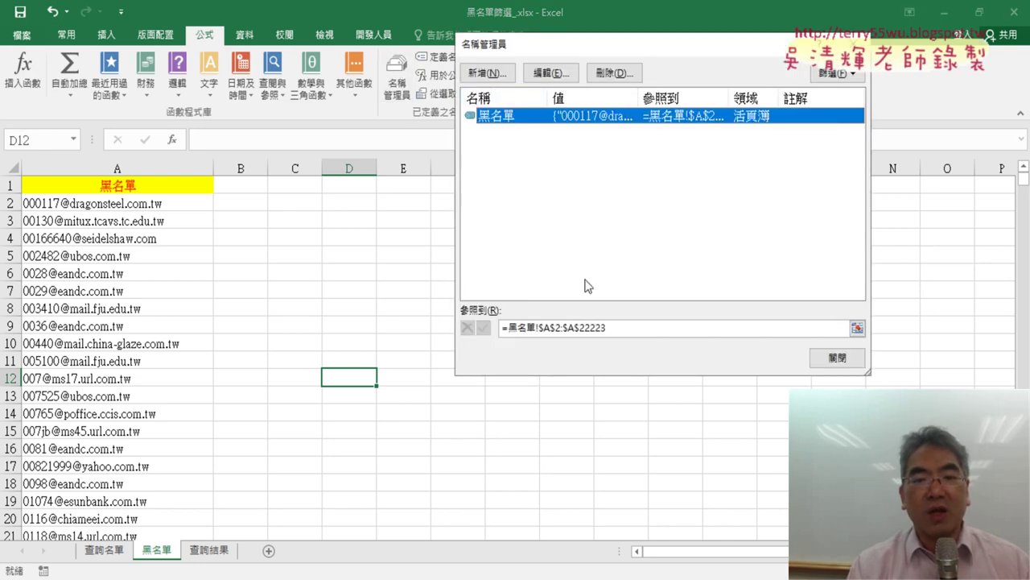
click(600, 327)
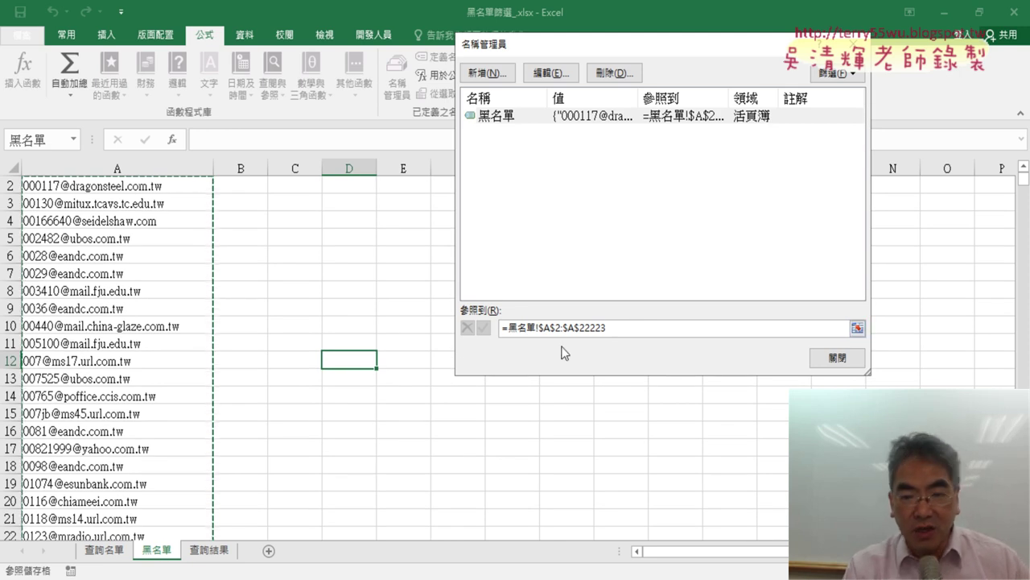
click(599, 331)
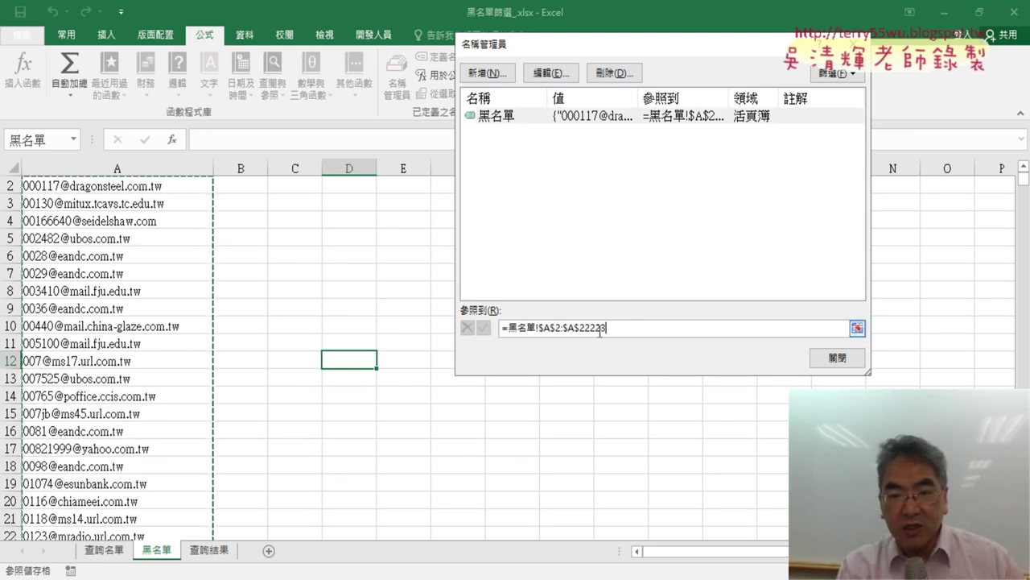
key(BackSpace)
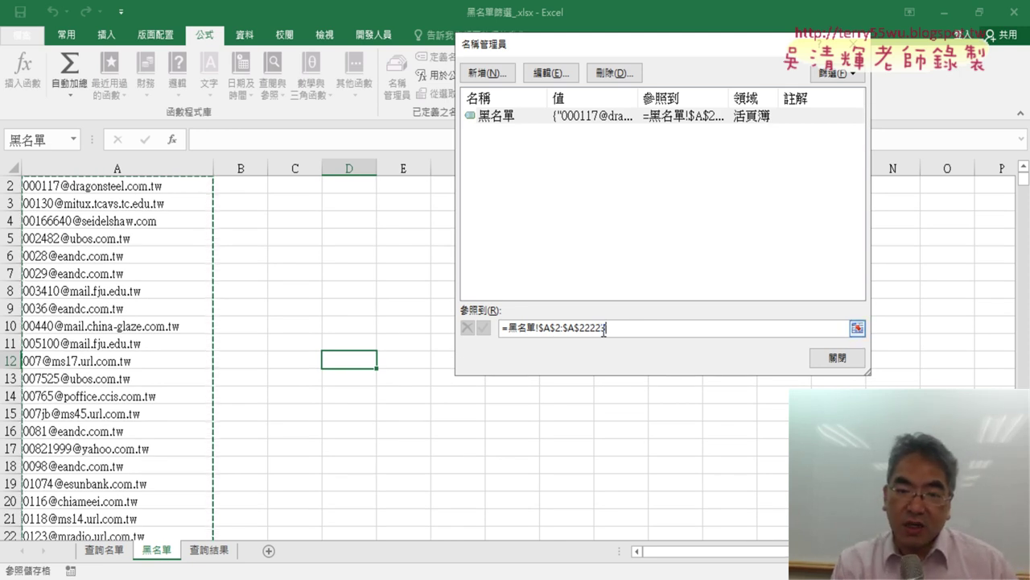
drag(606, 327, 538, 328)
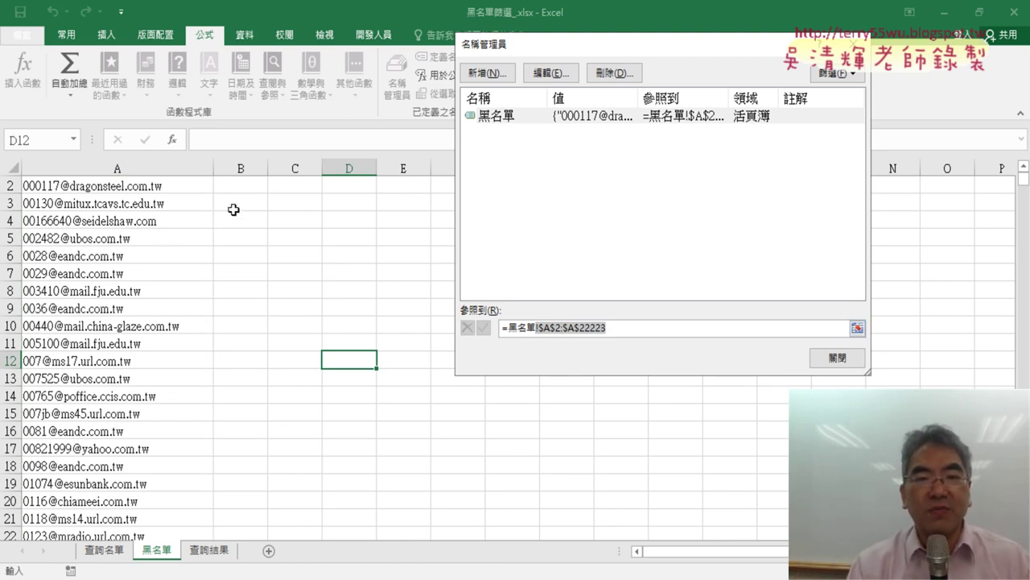
click(838, 358)
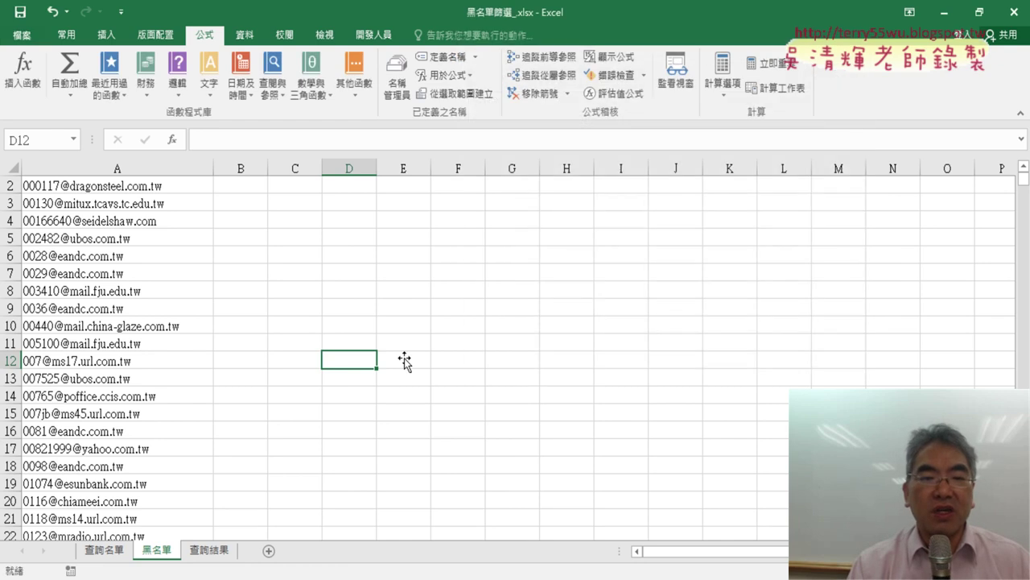
scroll(237, 317, up, 1)
Step: Start a COUNTIF function in B2 of the 查詢名單 sheet from the Statistical category
click(156, 181)
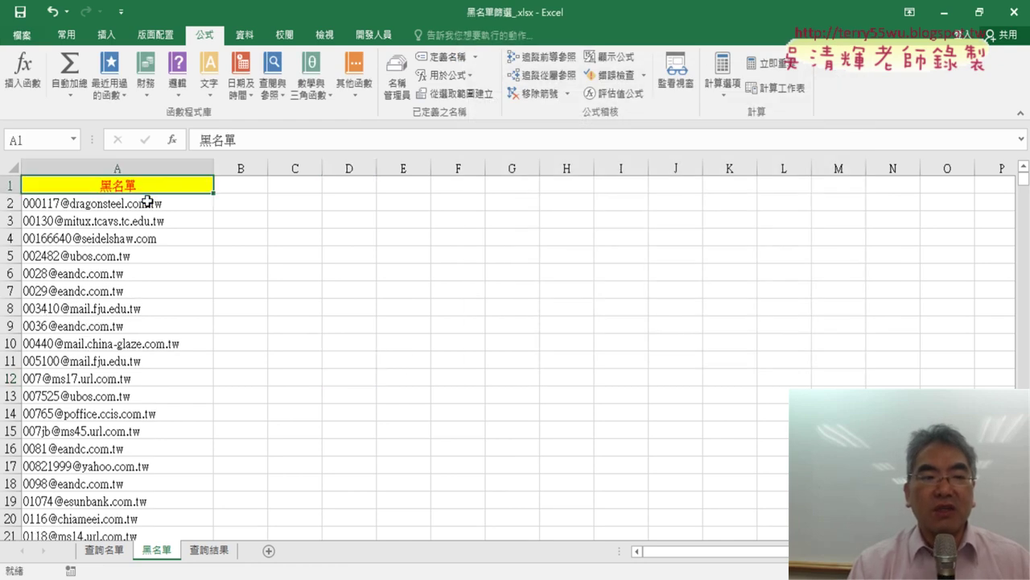
click(105, 550)
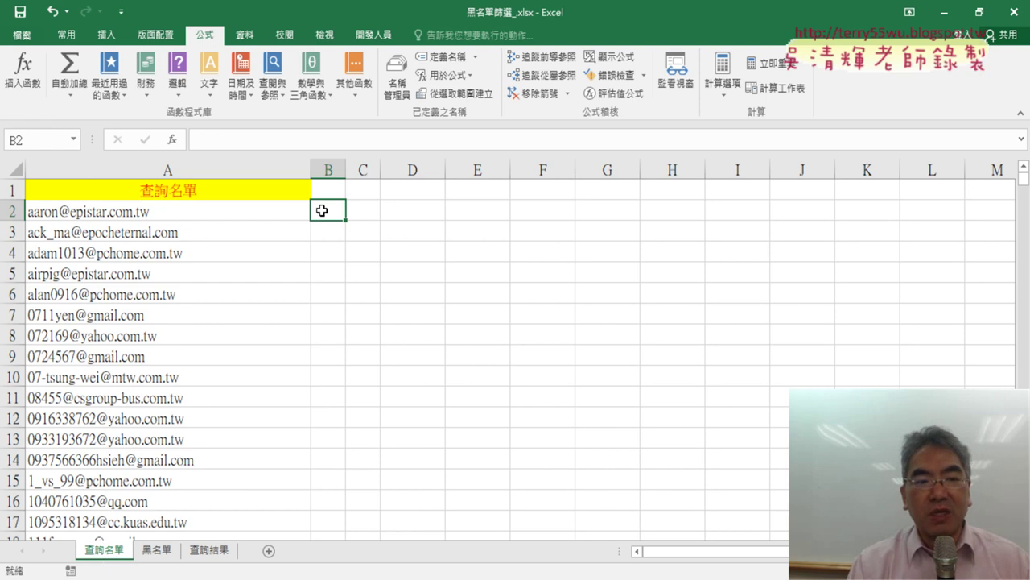
click(174, 140)
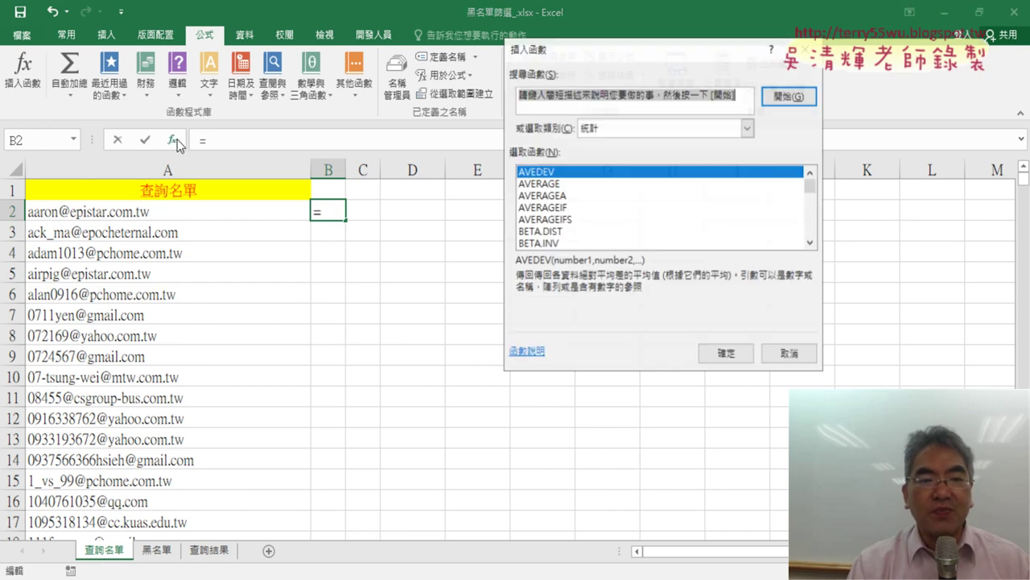
click(813, 242)
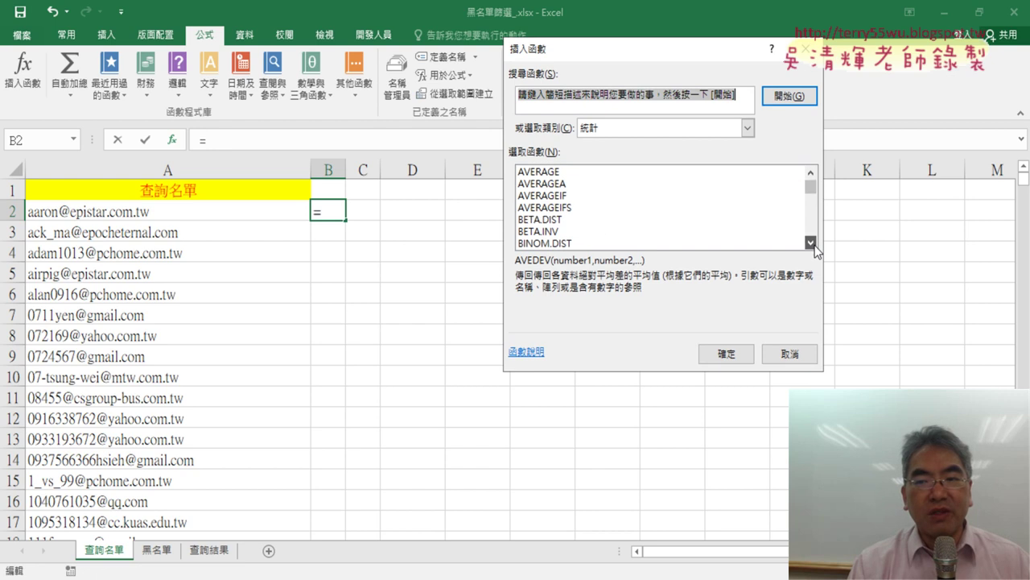
click(814, 243)
click(814, 244)
click(815, 244)
click(815, 244)
click(815, 244)
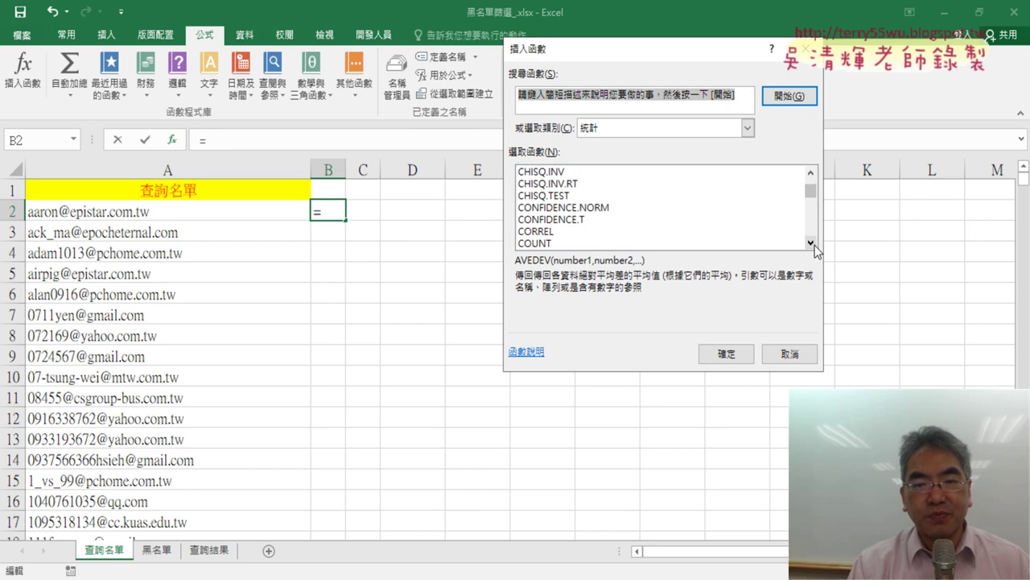
click(815, 245)
click(814, 245)
click(815, 244)
click(815, 244)
click(582, 220)
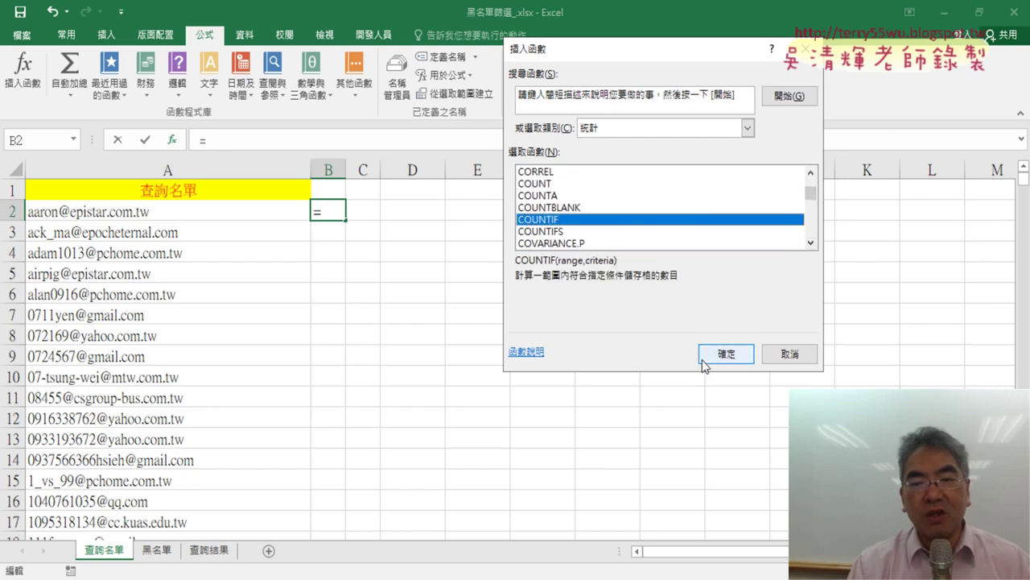
click(726, 354)
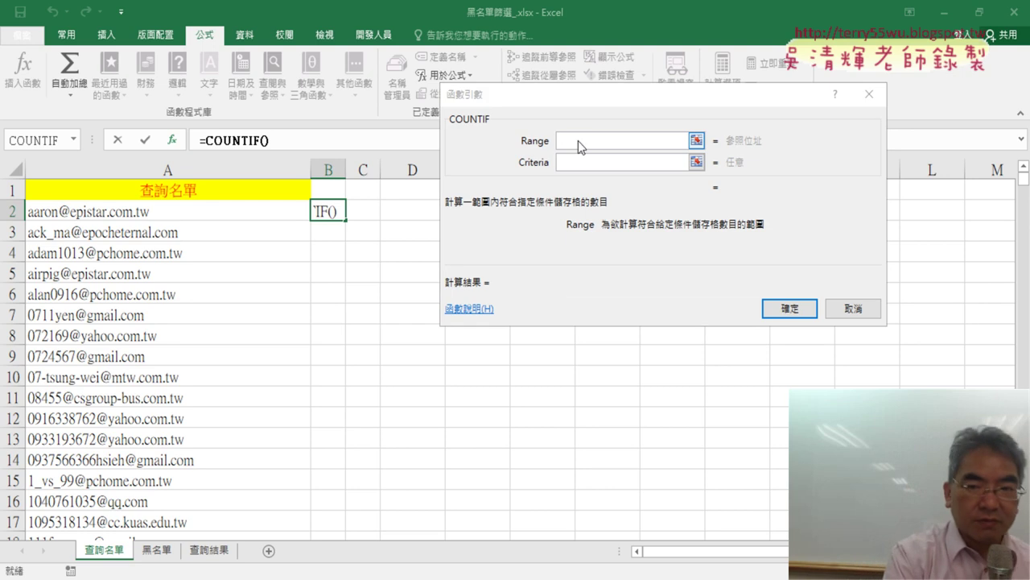
Step: Enter Range 黑名單 and Criteria A2, giving =COUNTIF(黑名單,A2) in B2
key(F3)
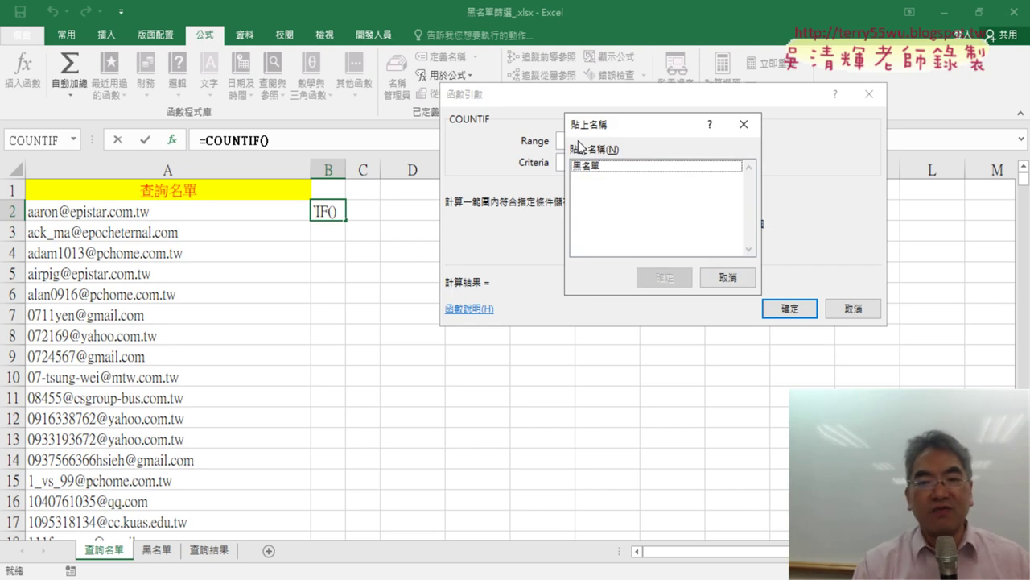
click(594, 165)
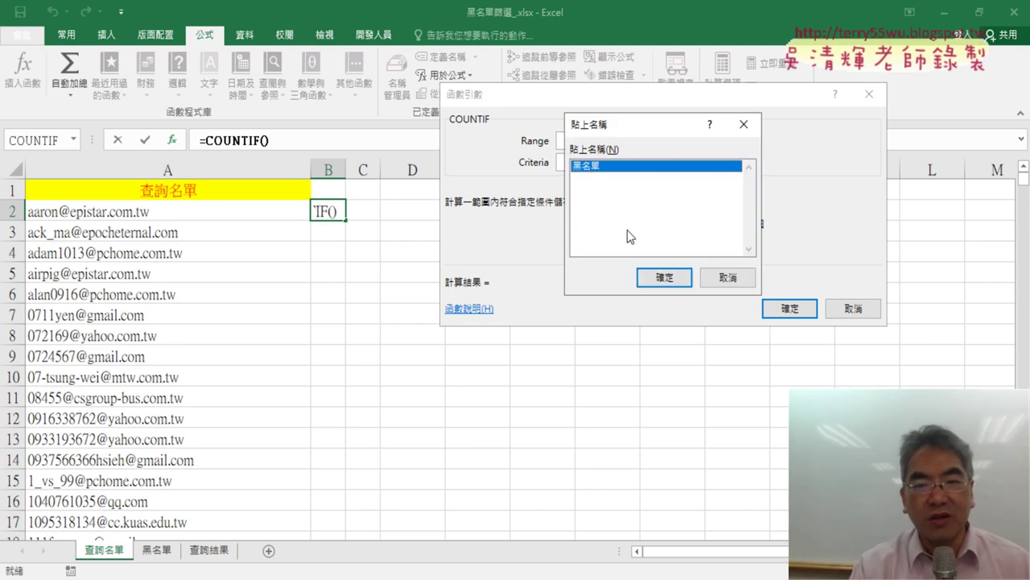
click(662, 278)
click(575, 162)
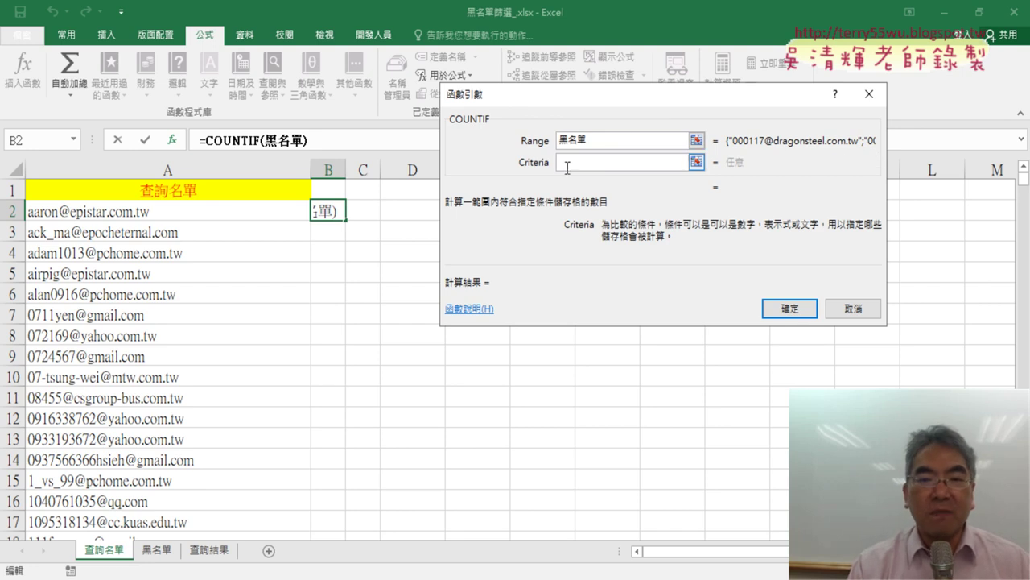
click(175, 212)
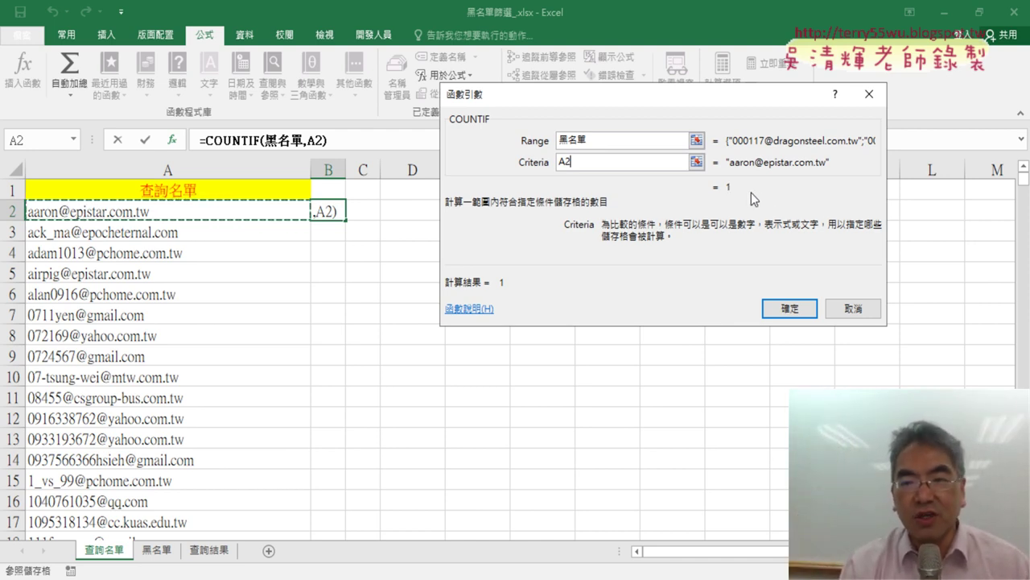
click(794, 314)
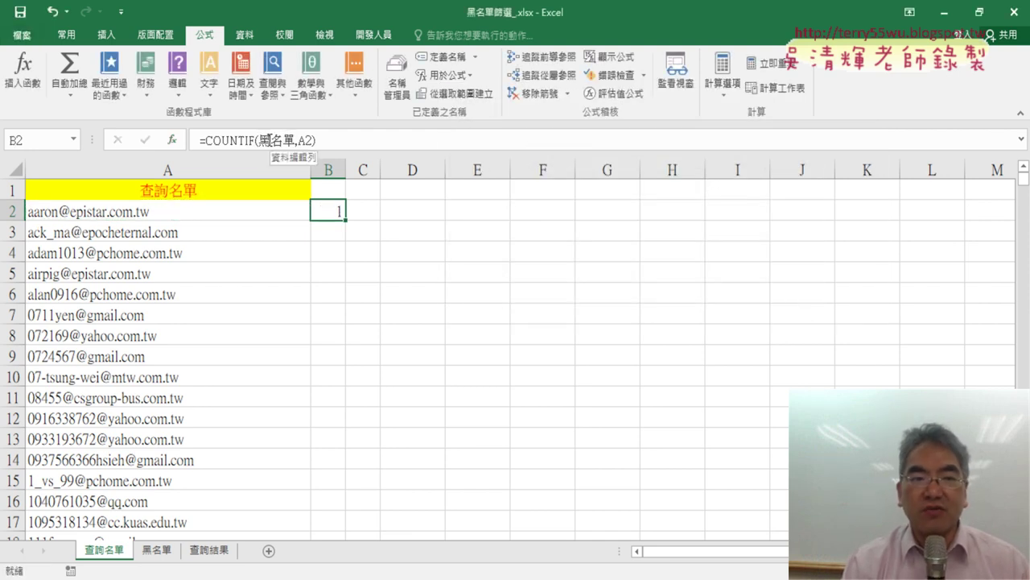
Step: Fill the B2 COUNTIF formula down column B and scroll through the 1/0 results
double_click(345, 221)
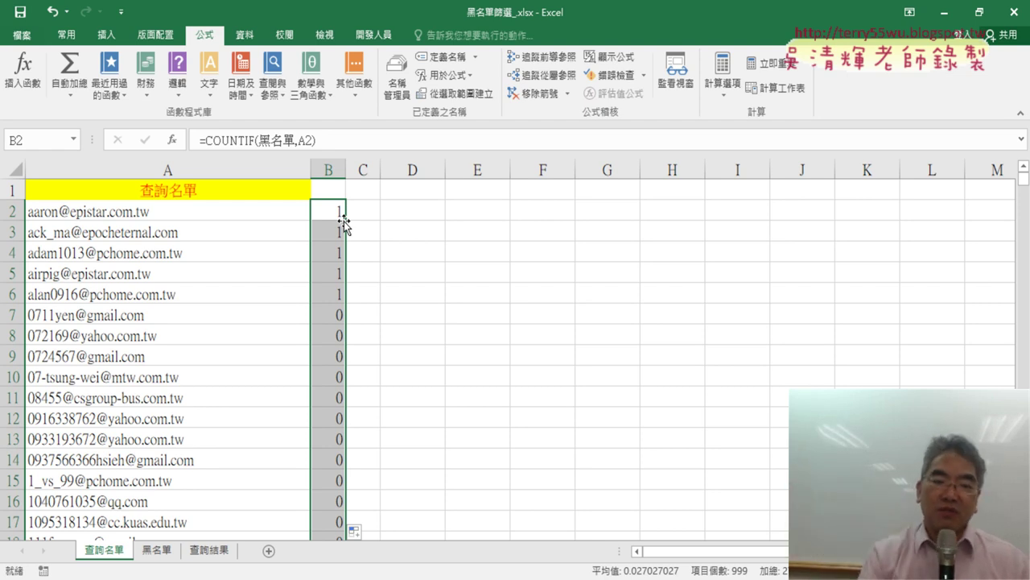
scroll(475, 370, down, 3)
scroll(475, 371, down, 5)
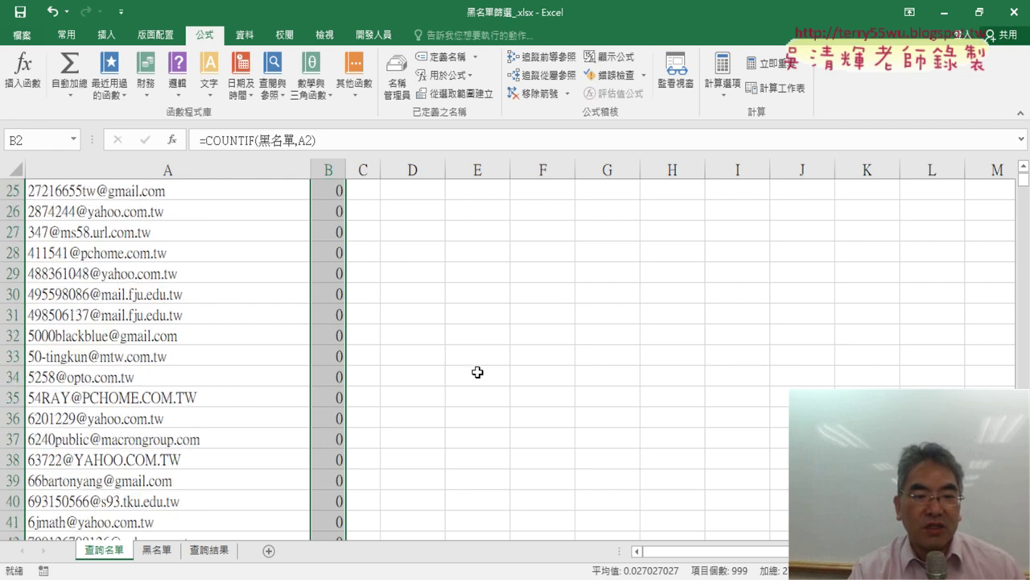
scroll(475, 370, down, 5)
scroll(479, 372, down, 4)
scroll(478, 371, down, 7)
scroll(478, 372, down, 4)
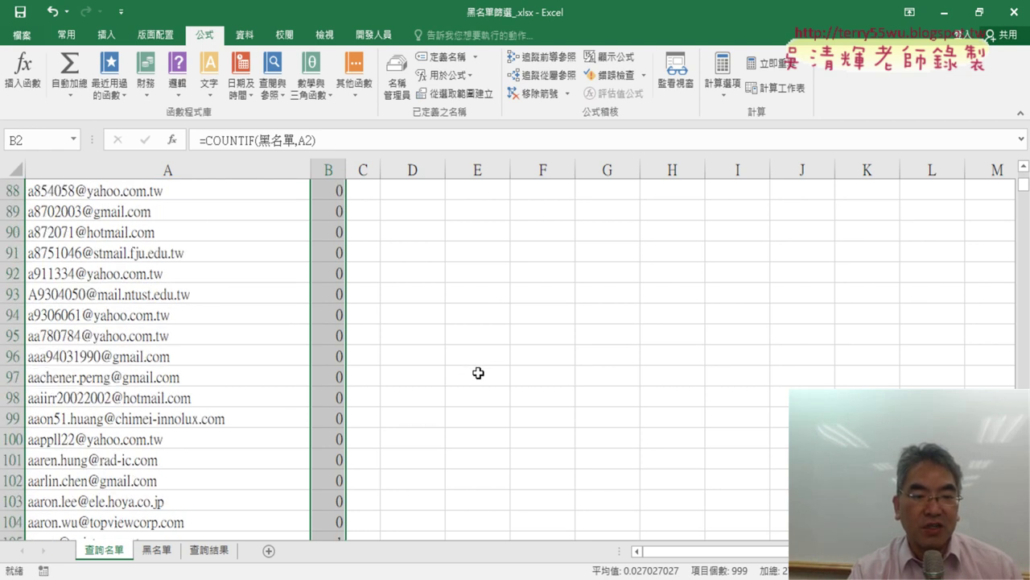
scroll(478, 374, down, 6)
scroll(478, 375, down, 6)
scroll(479, 376, down, 9)
scroll(479, 376, down, 5)
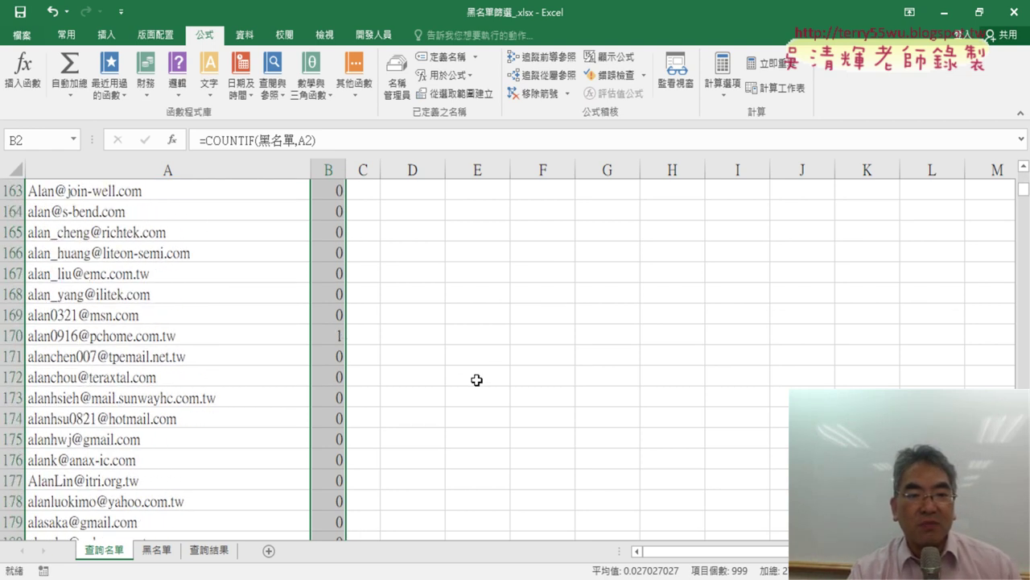
scroll(477, 377, down, 5)
scroll(477, 380, down, 6)
scroll(477, 380, down, 11)
scroll(477, 380, down, 5)
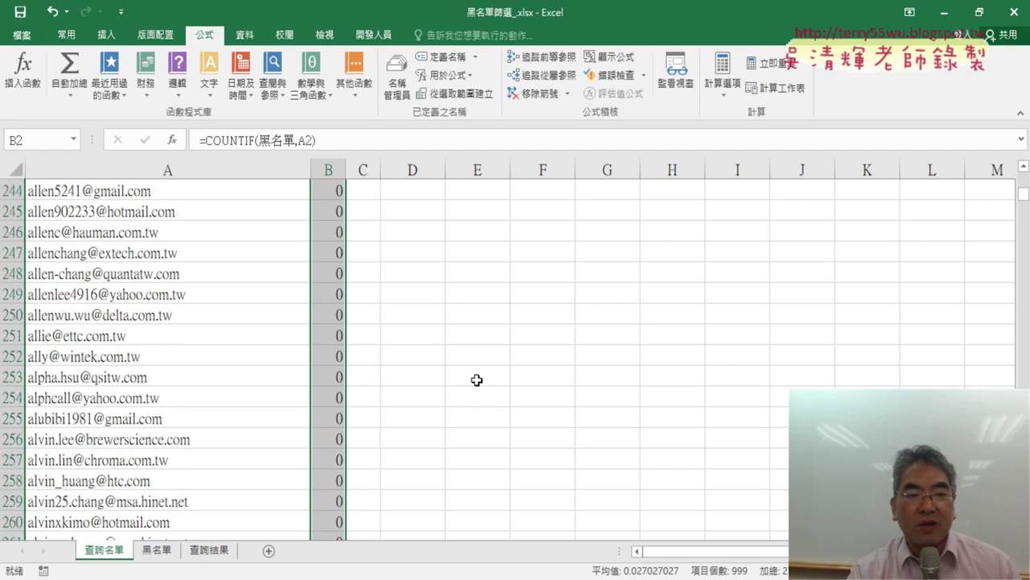
scroll(477, 380, up, 5)
scroll(476, 380, up, 11)
scroll(476, 381, up, 4)
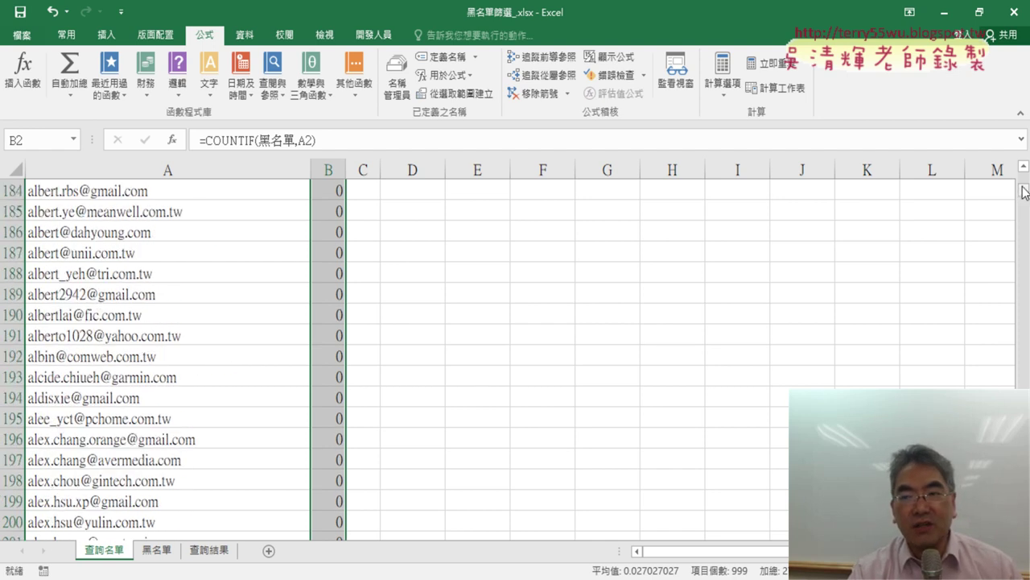
drag(1024, 193, 1024, 173)
Step: Sort the list by column B largest to smallest, then select the matched addresses A1:A28
click(245, 34)
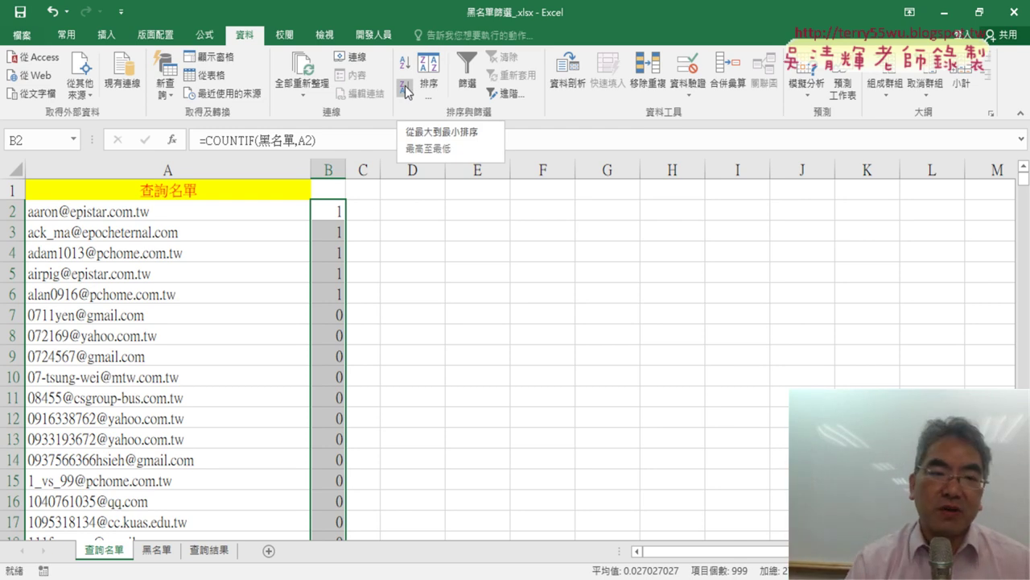
click(326, 190)
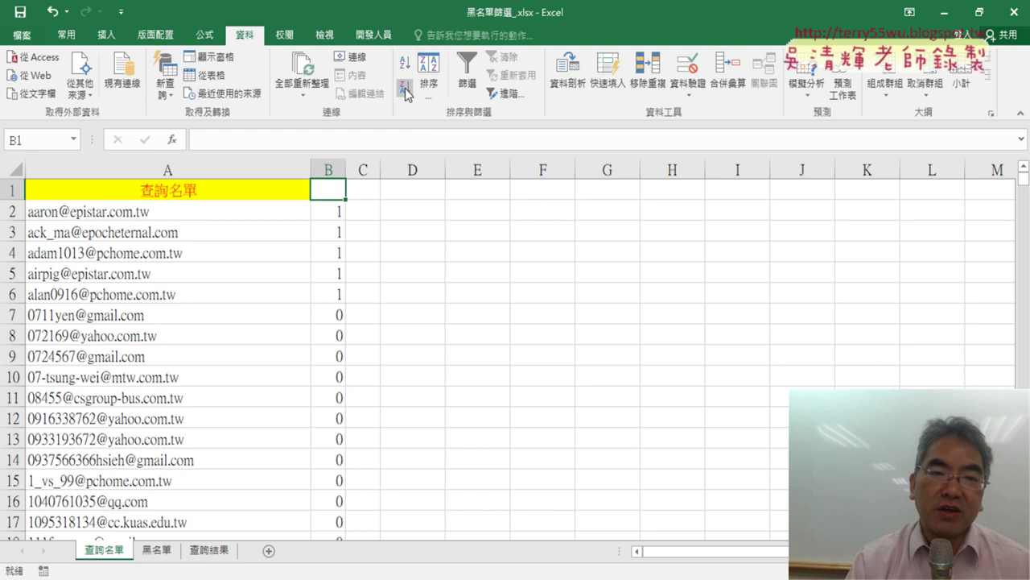
click(404, 91)
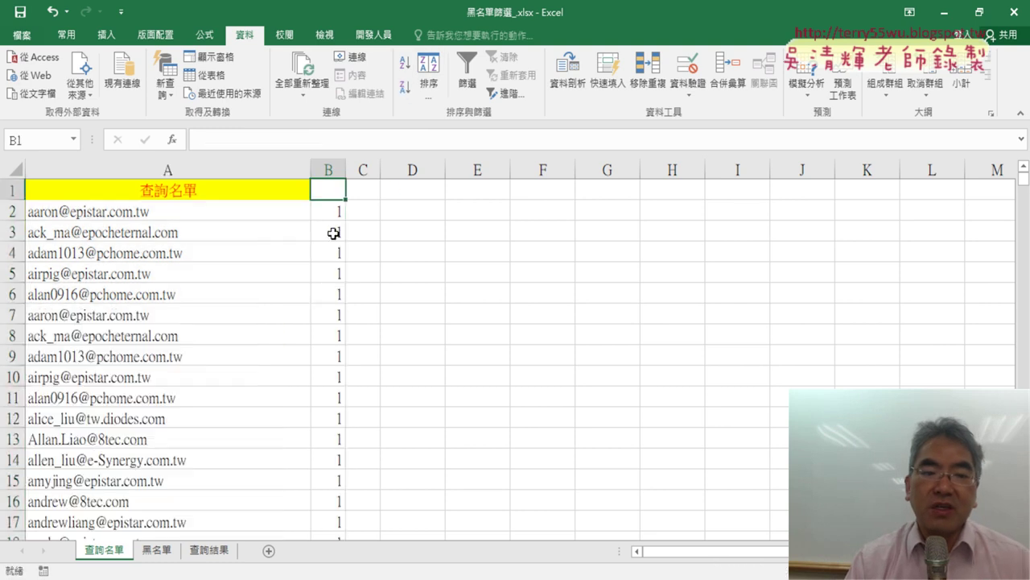
scroll(325, 314, down, 4)
scroll(332, 313, down, 3)
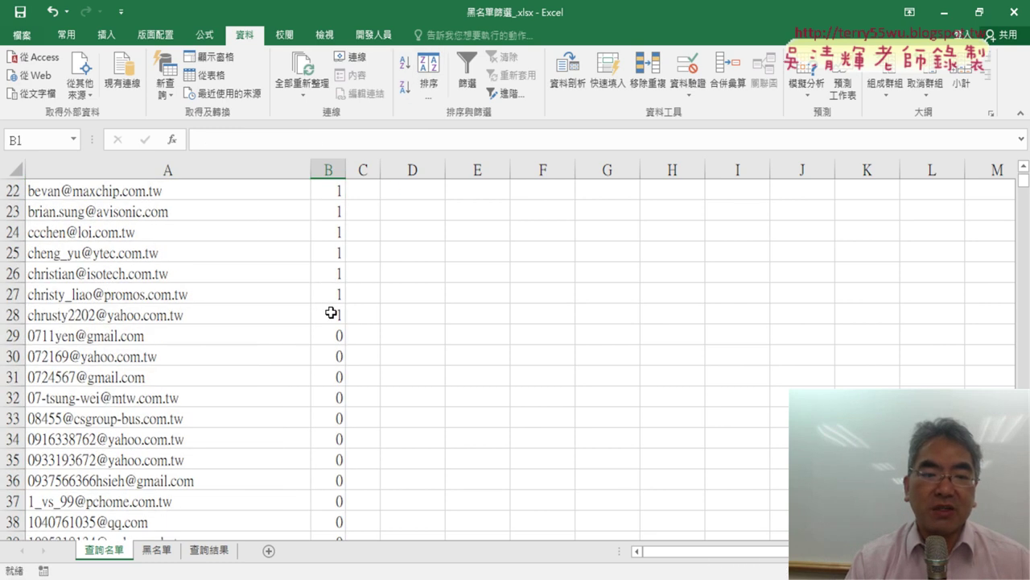
mouse_move(272, 318)
mouse_down()
mouse_move(262, 177)
mouse_move(264, 207)
mouse_up()
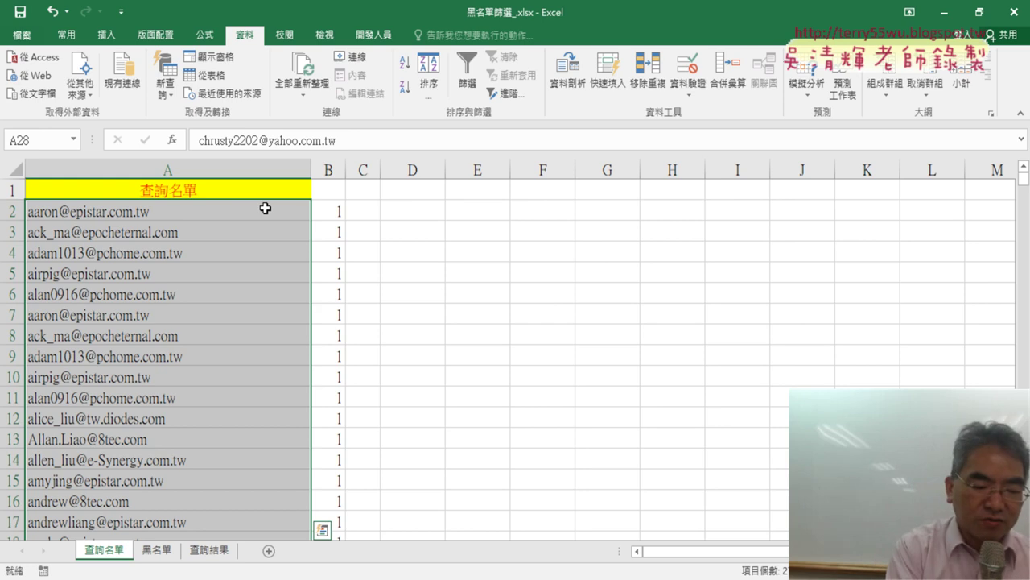
Step: Put the query list back in its original order and select header cell B1
scroll(265, 208, down, 4)
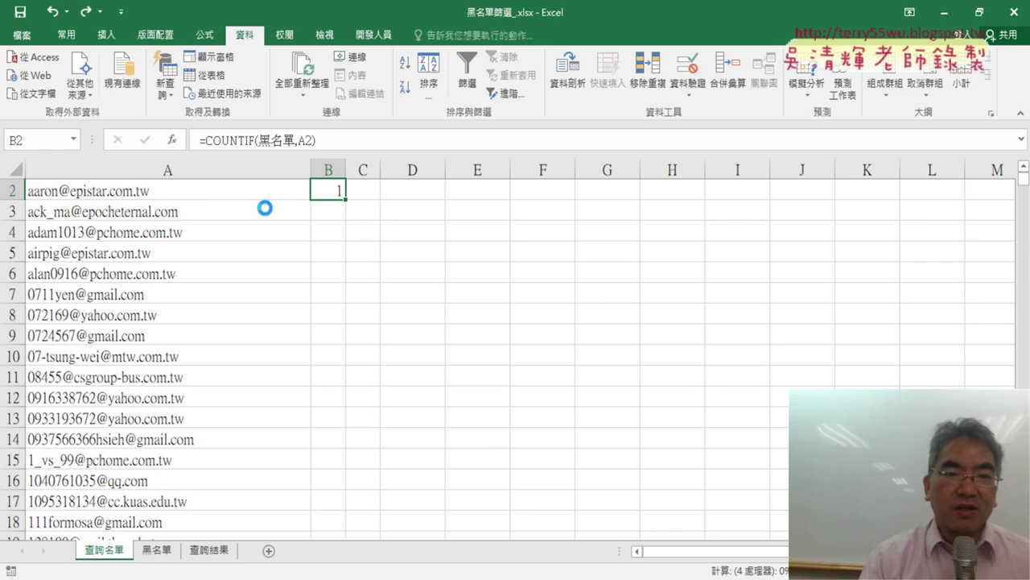
scroll(397, 246, up, 1)
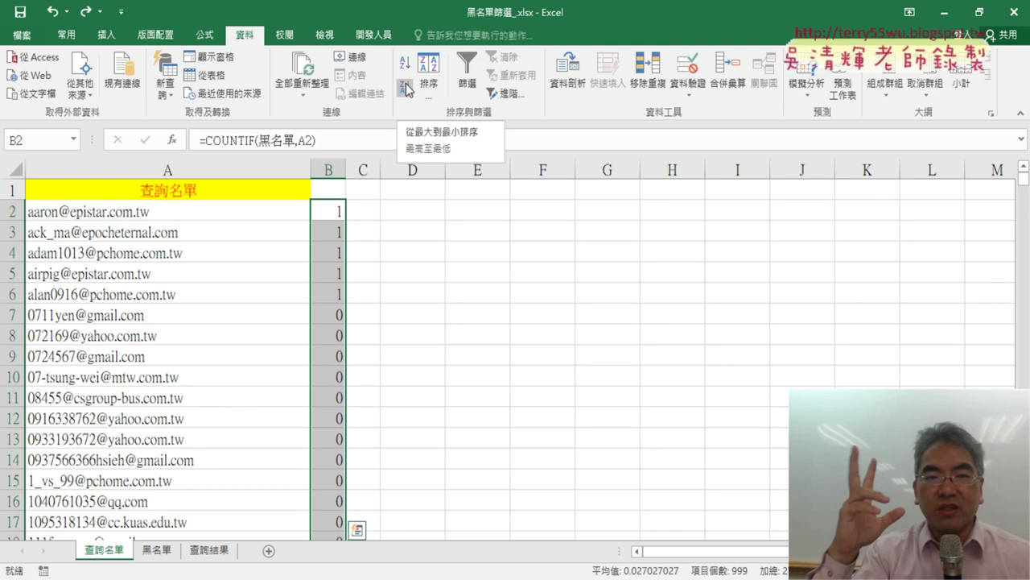
click(407, 89)
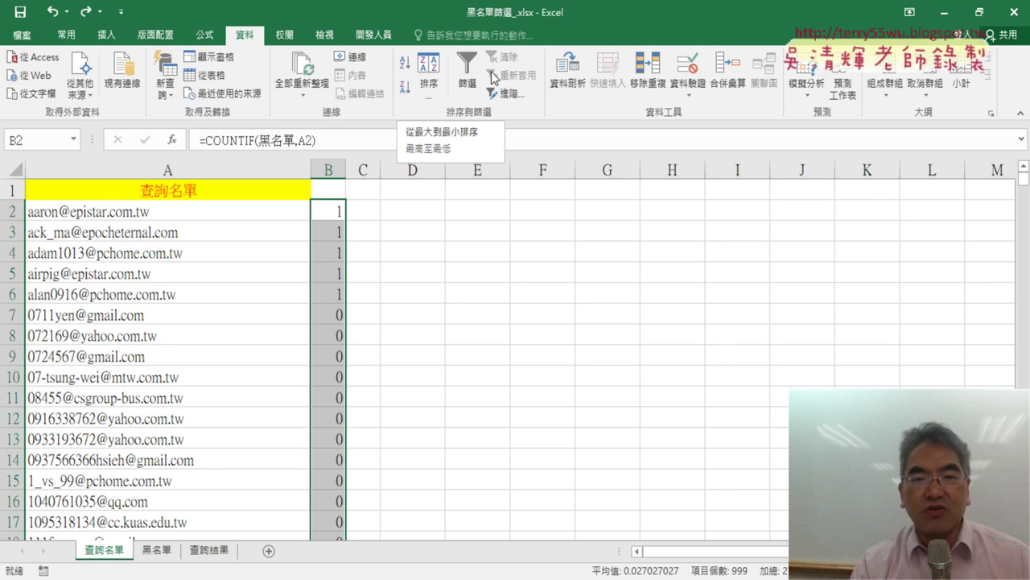
click(328, 190)
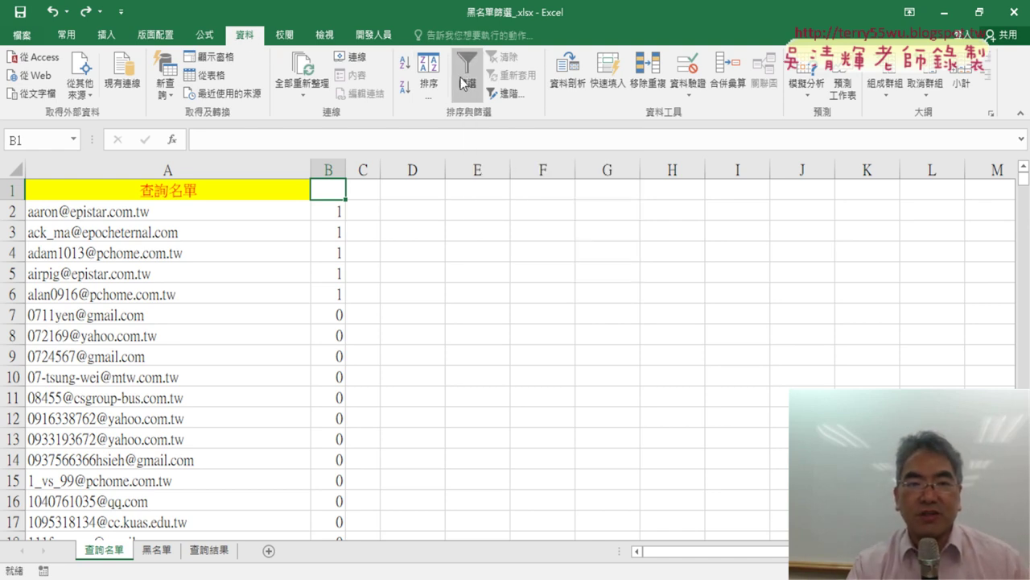
Step: Turn on AutoFilter (篩選) for the A1 and B1 headers
click(468, 81)
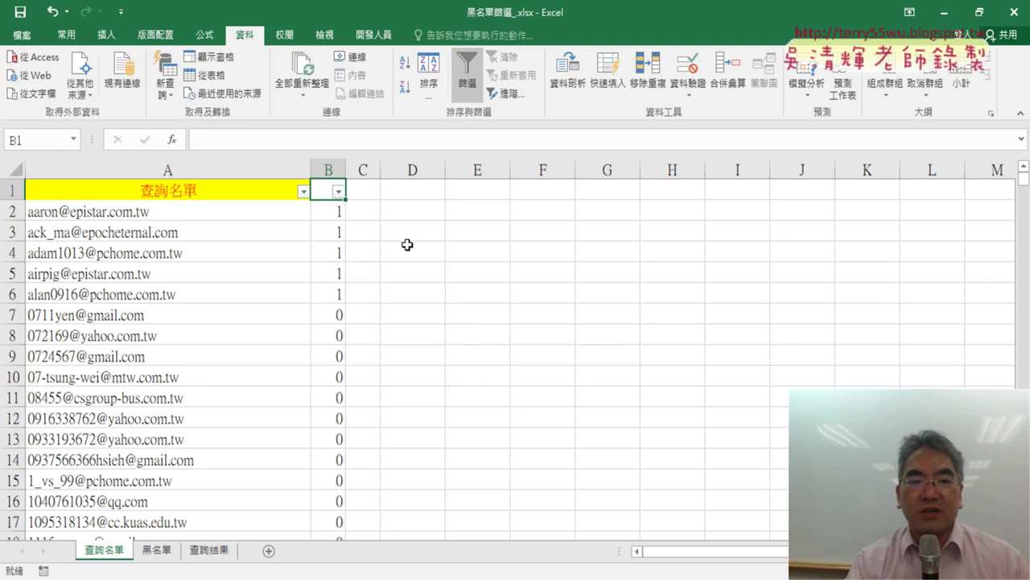
click(470, 82)
click(465, 80)
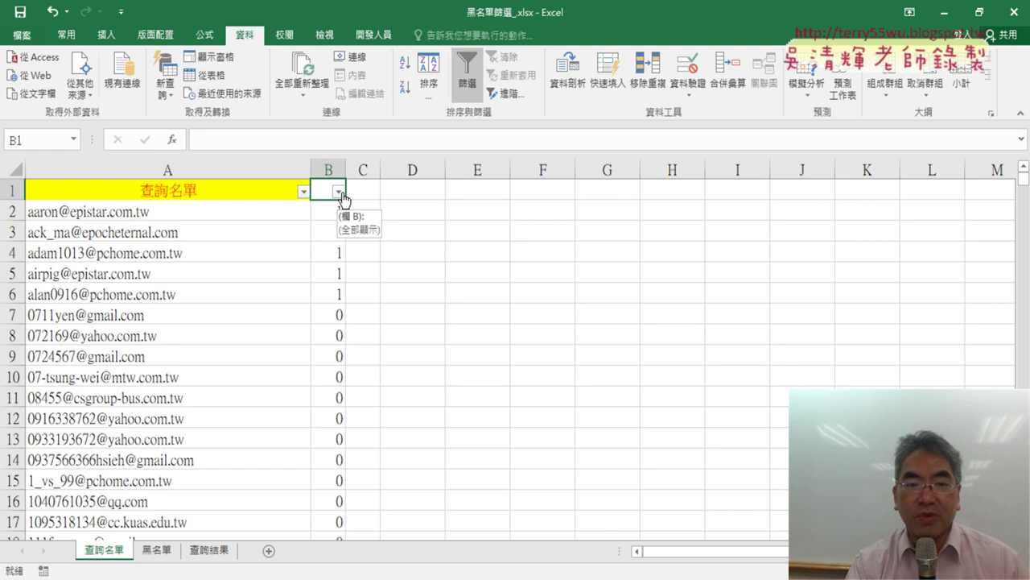
click(473, 88)
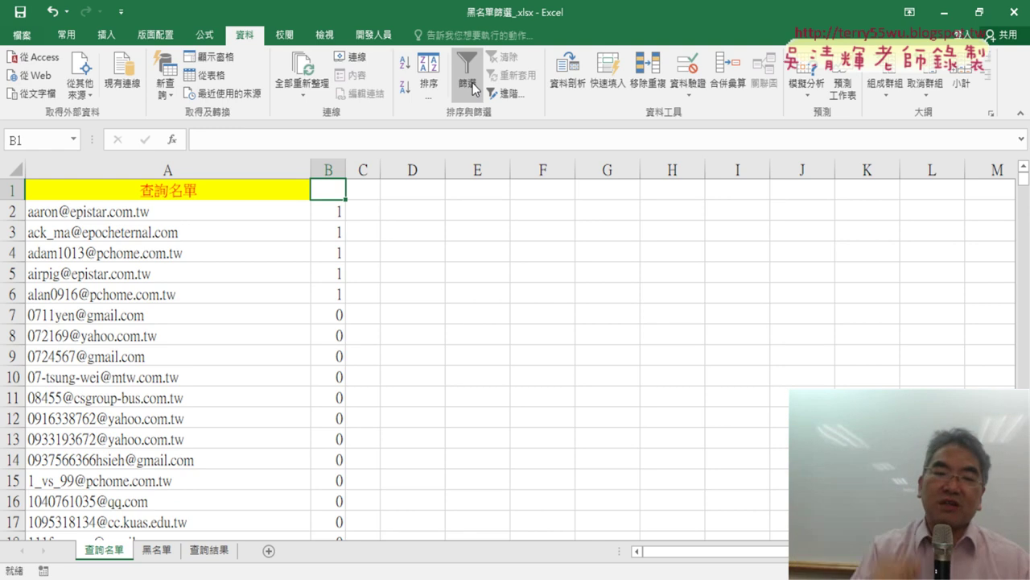
click(473, 89)
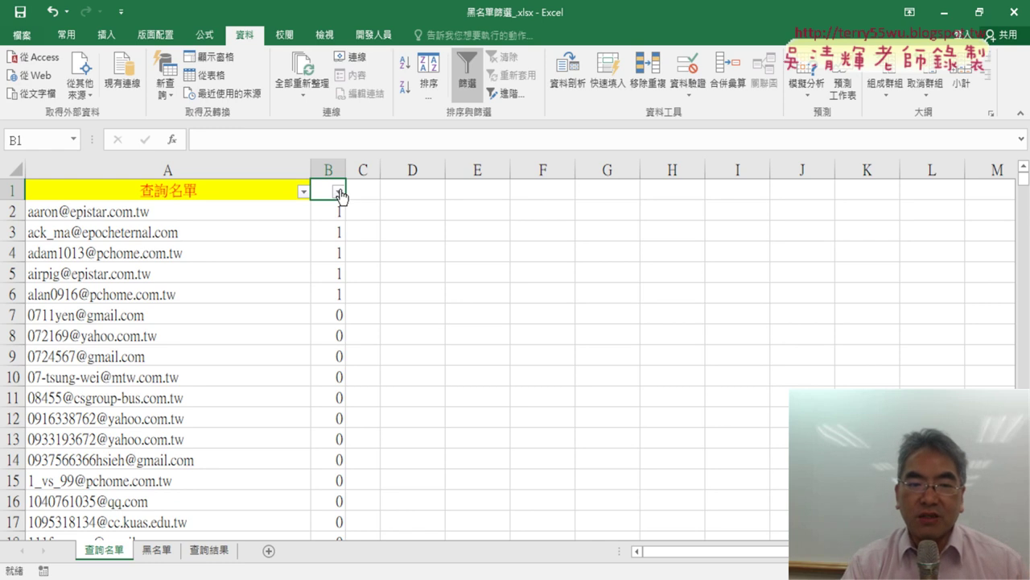
Step: Filter column B to only the value 1, showing 27 of 999 records
click(339, 192)
click(340, 193)
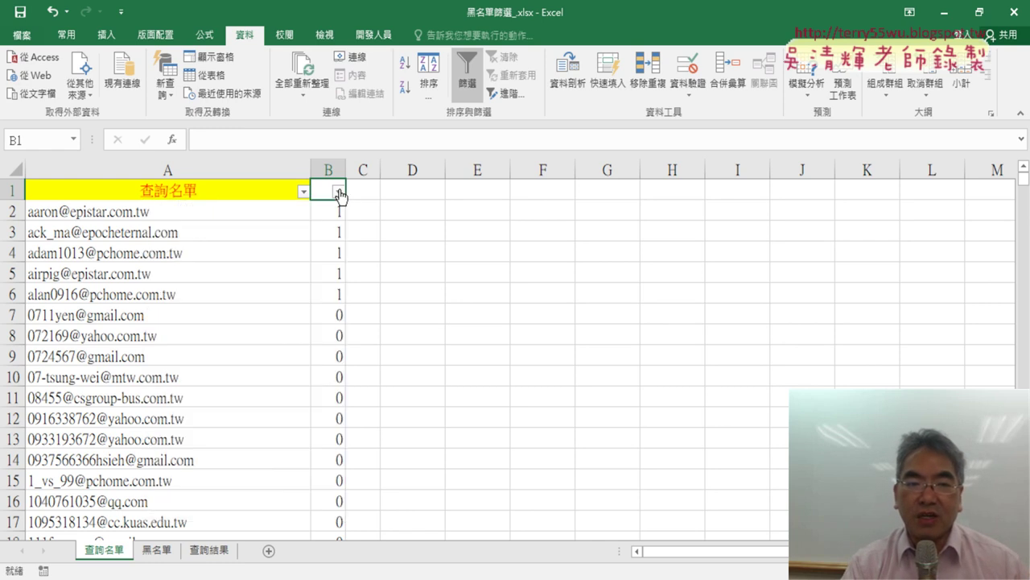
click(340, 193)
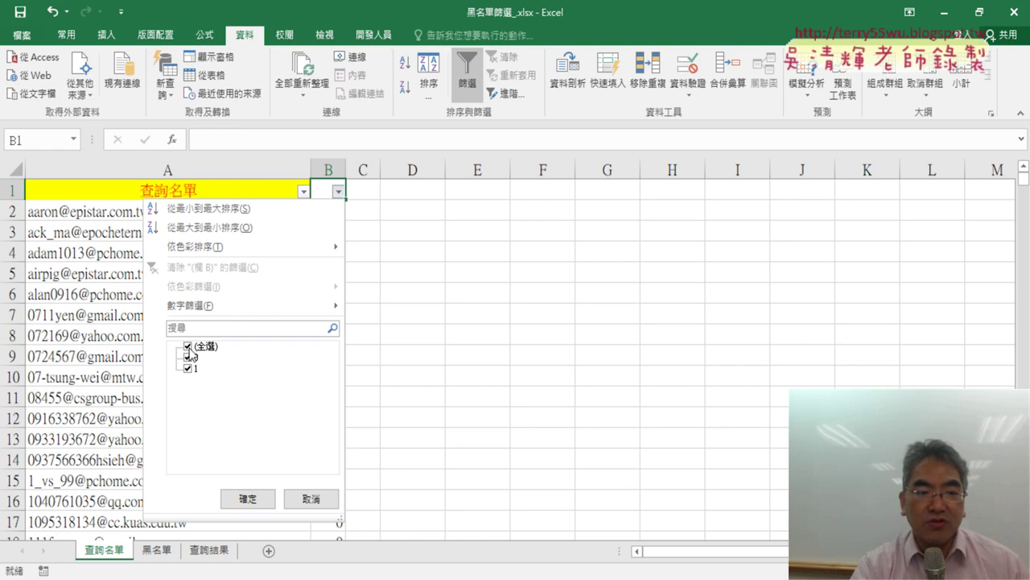
click(188, 347)
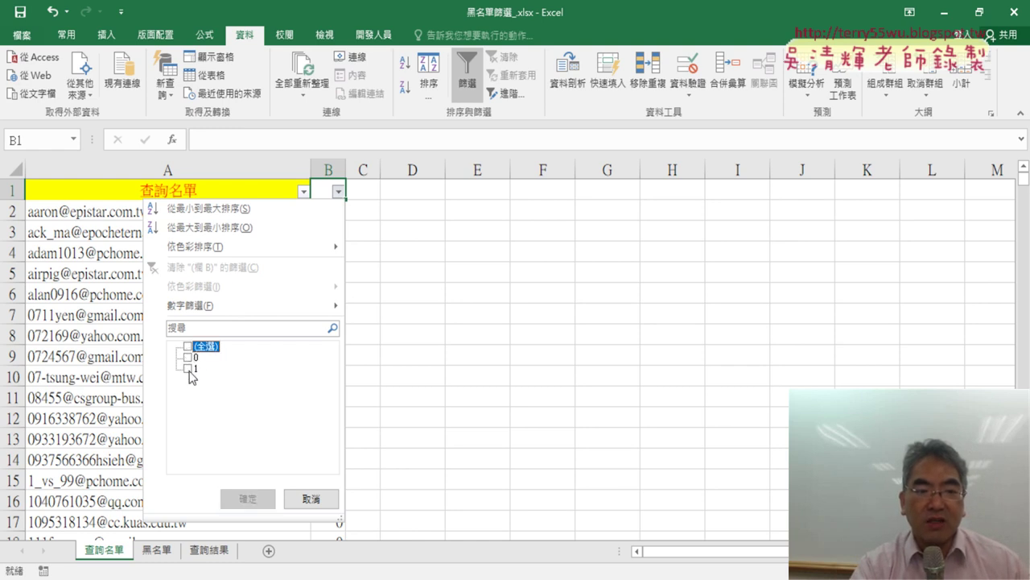
click(189, 370)
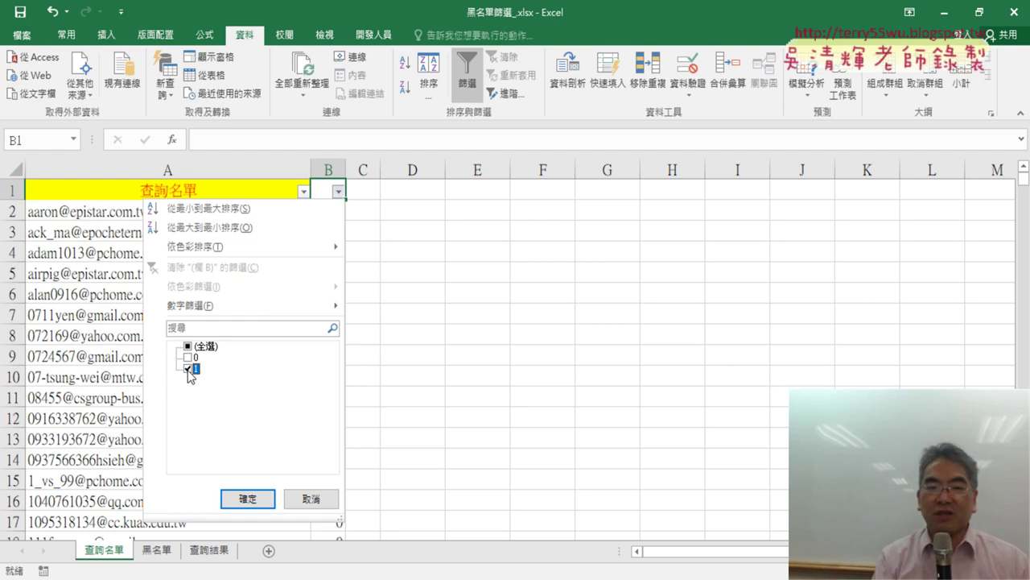
click(249, 499)
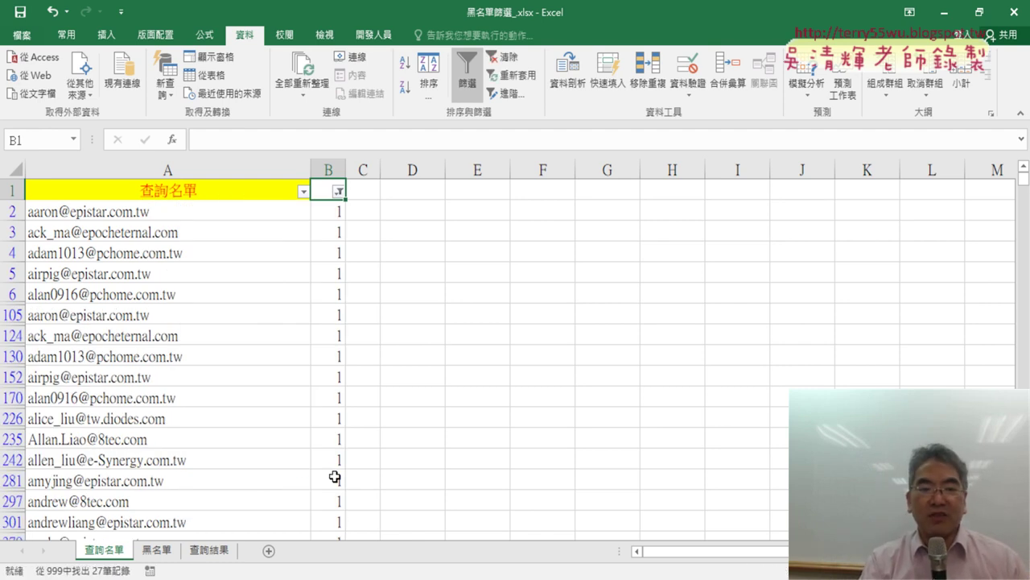
scroll(483, 357, down, 3)
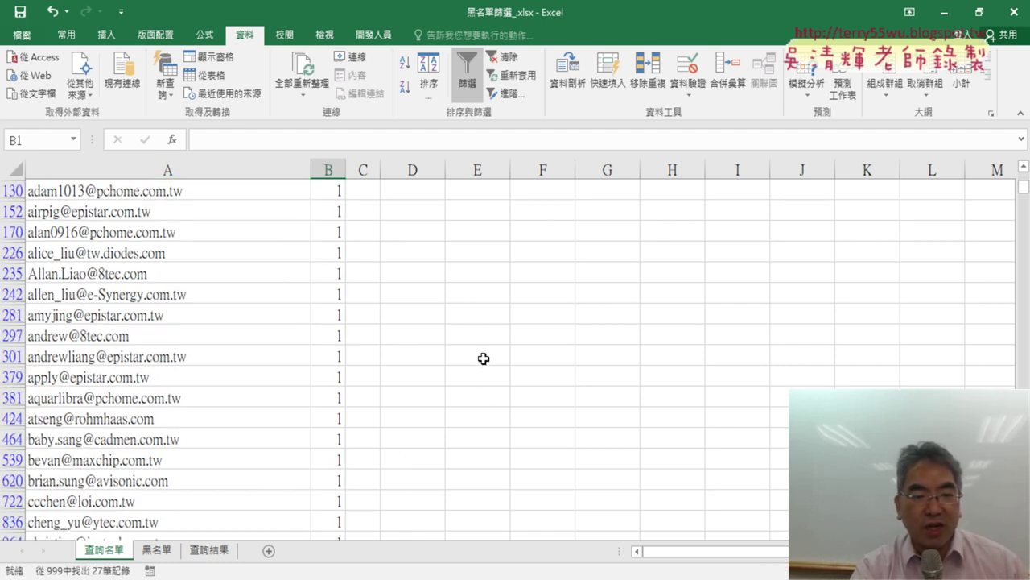
scroll(482, 355, down, 1)
scroll(481, 322, down, 1)
scroll(443, 363, down, 1)
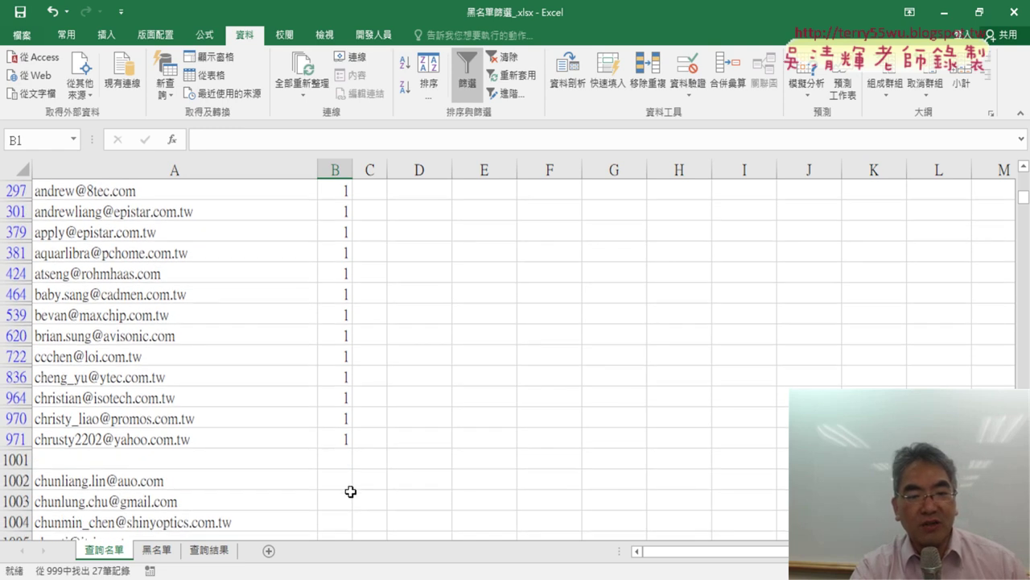
scroll(443, 426, up, 2)
scroll(444, 425, up, 4)
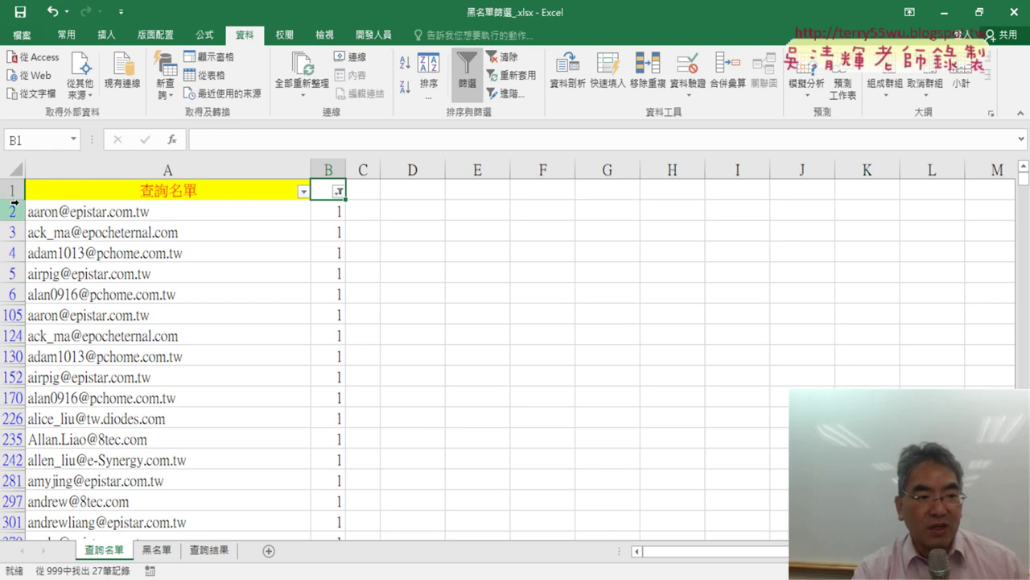
drag(24, 302, 24, 321)
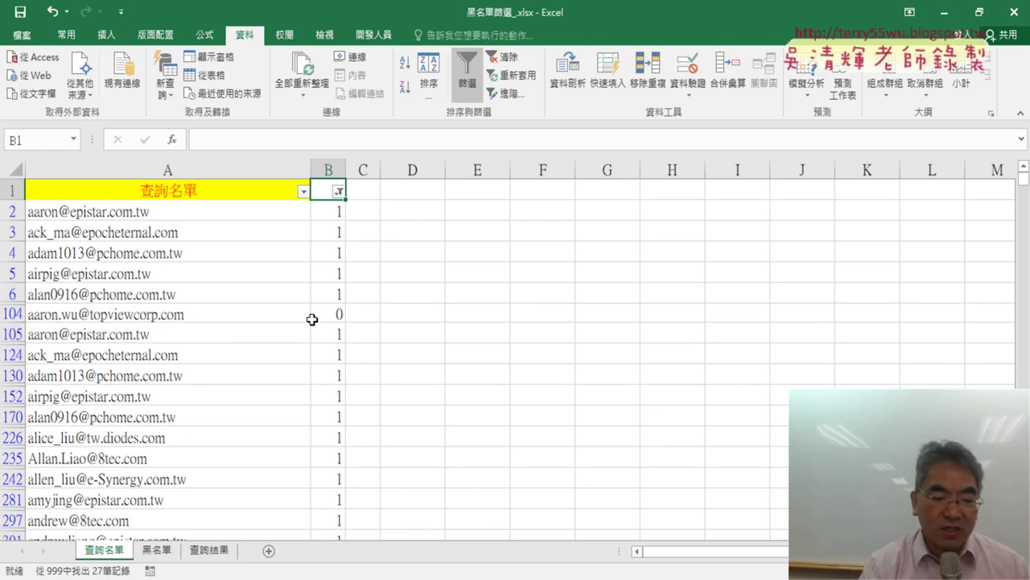
key(ctrl+z)
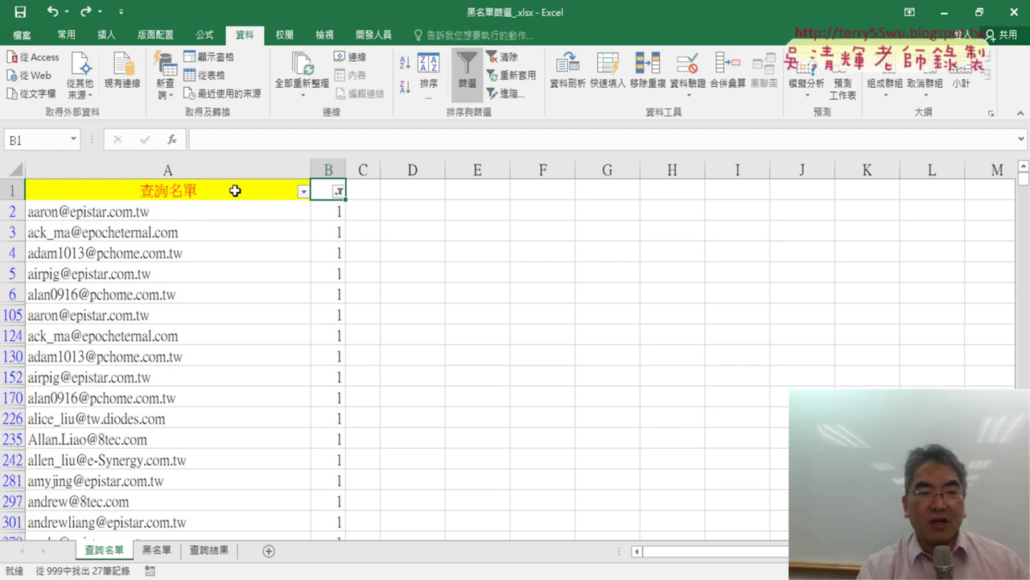
Step: Copy the filtered column A emails from A1 down to the last visible row
click(211, 550)
click(103, 548)
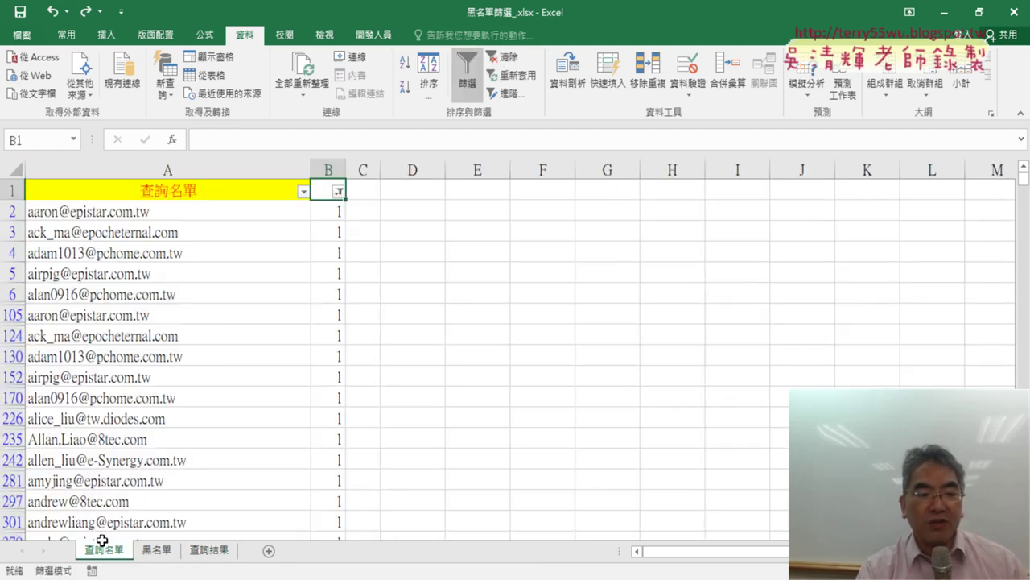
click(457, 329)
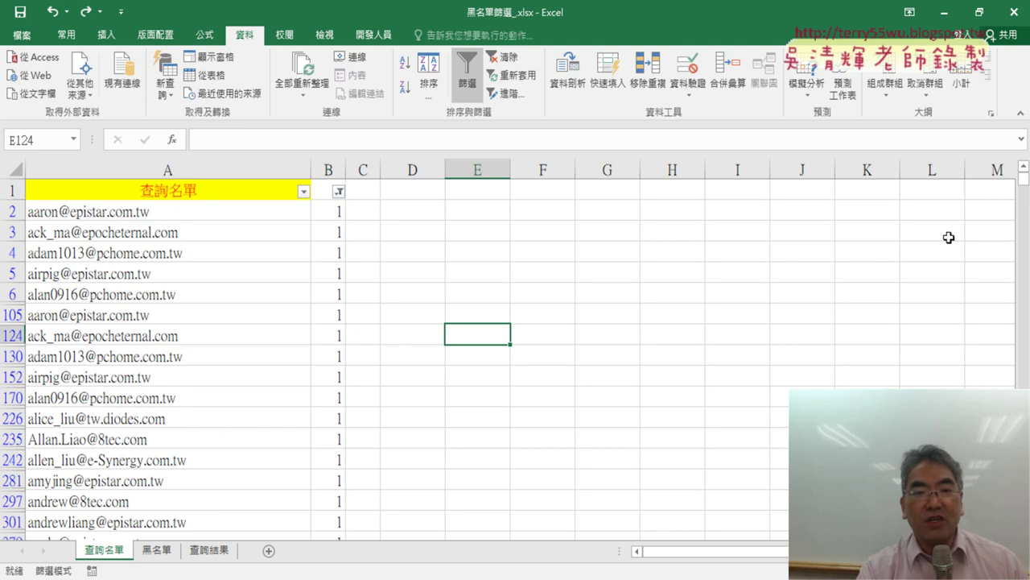
click(165, 192)
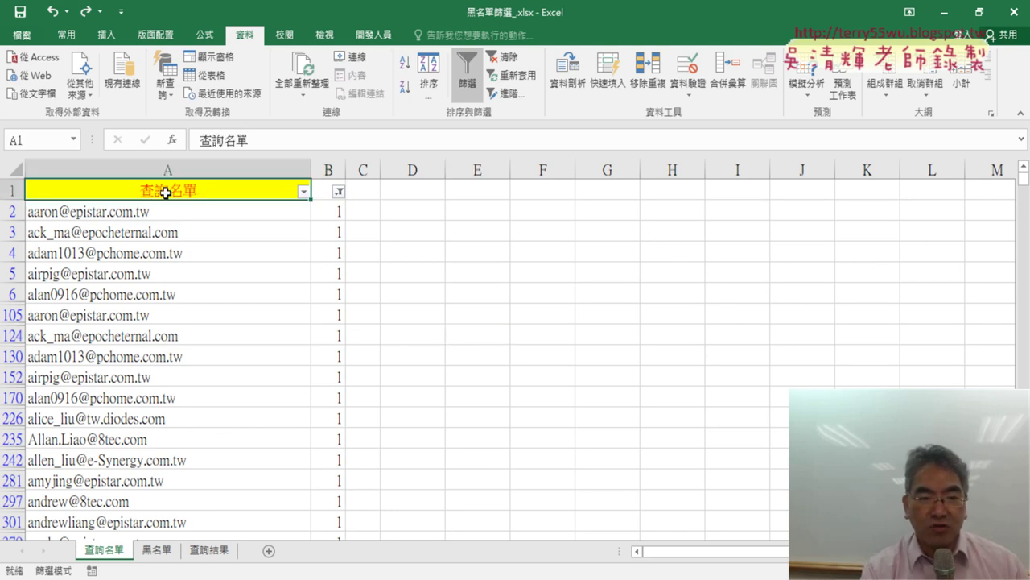
key(ctrl+shift+Down)
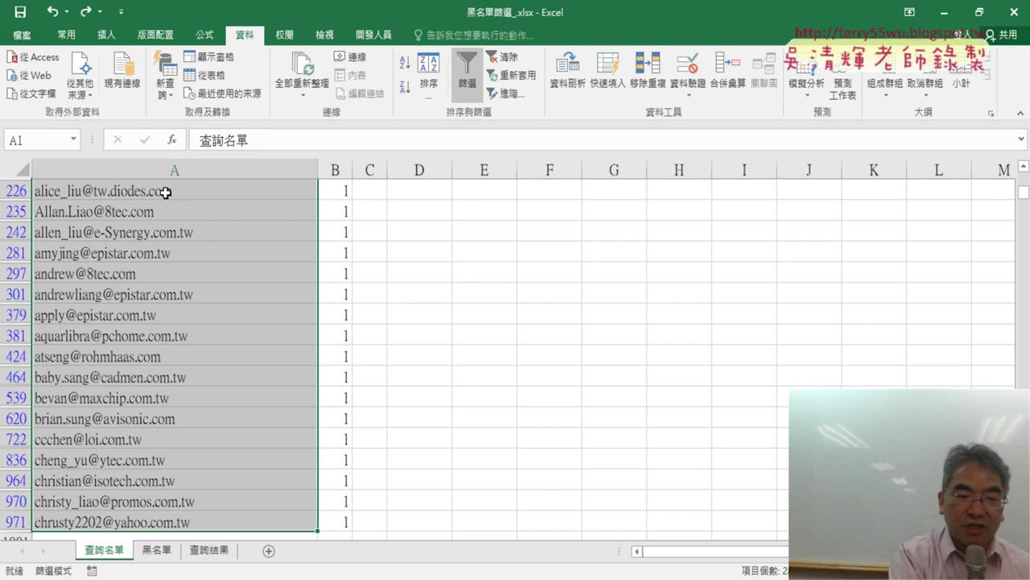
key(ctrl+c)
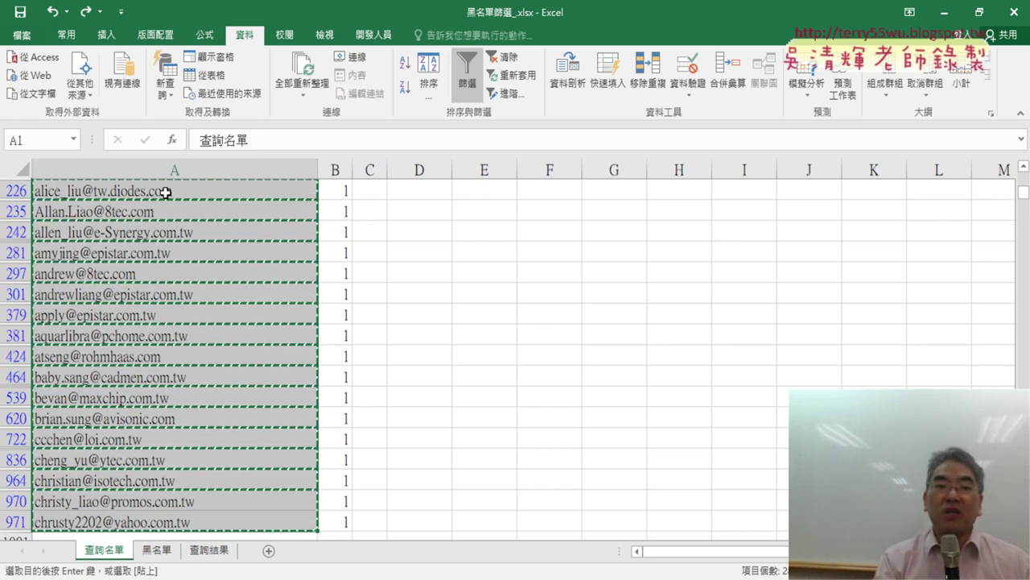
Step: Paste the copied blacklisted emails starting at cell A1 of the 查詢結果 sheet
click(208, 549)
click(143, 186)
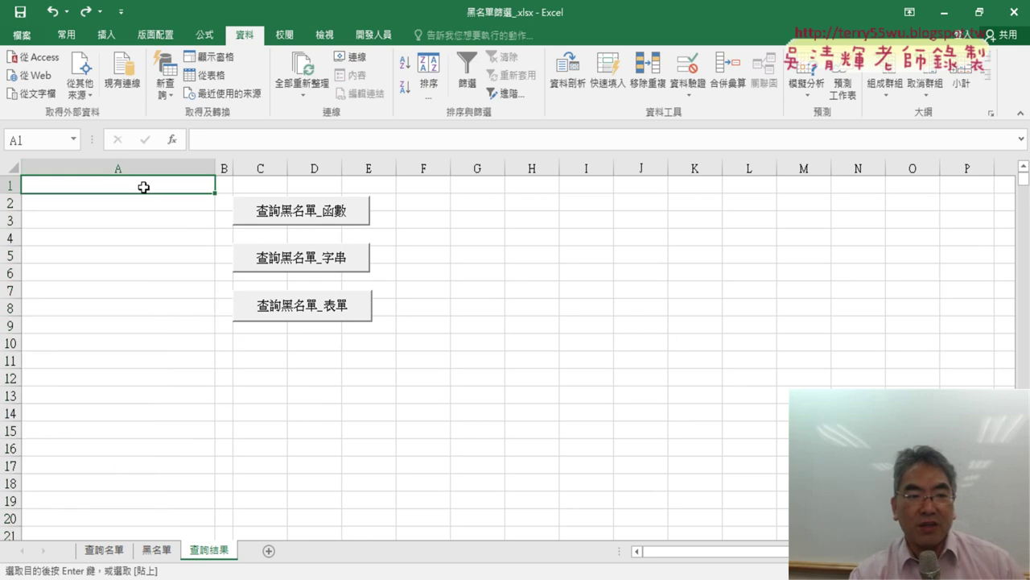
key(ctrl+v)
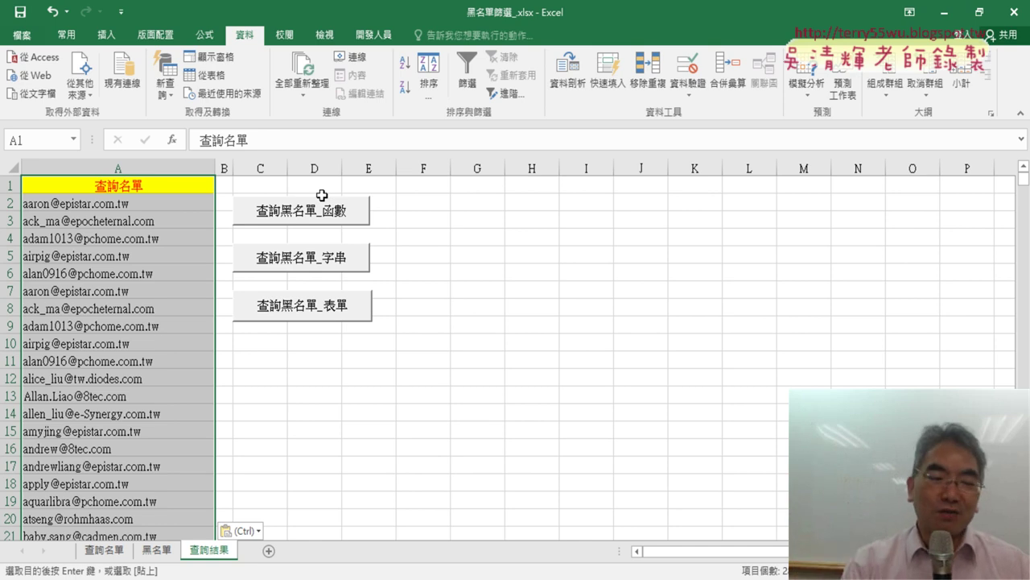
Step: Back on 查詢名單, switch the 資料 tab's 篩選 filter off so every email shows
click(104, 550)
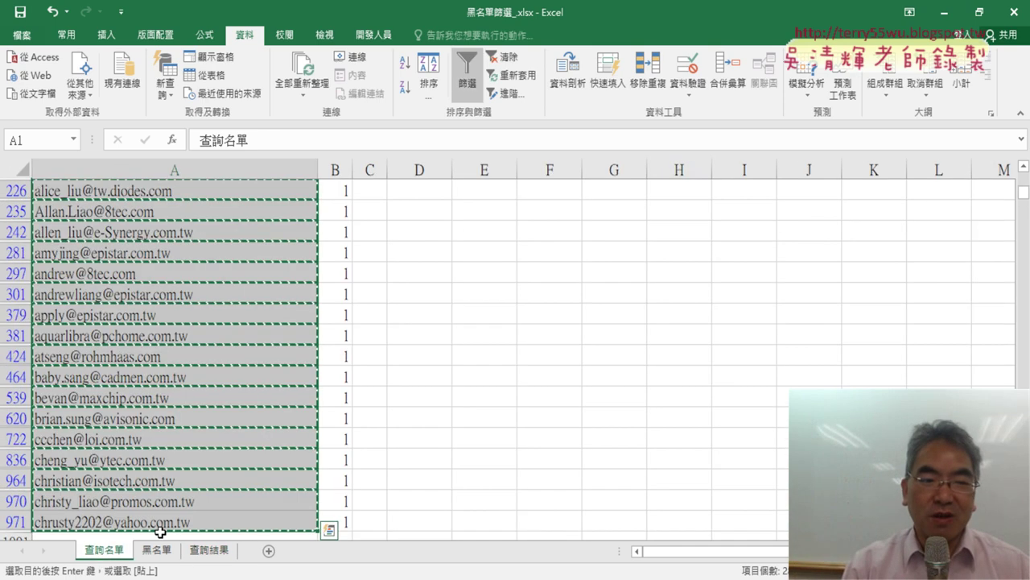
scroll(390, 384, up, 1)
scroll(463, 92, up, 1)
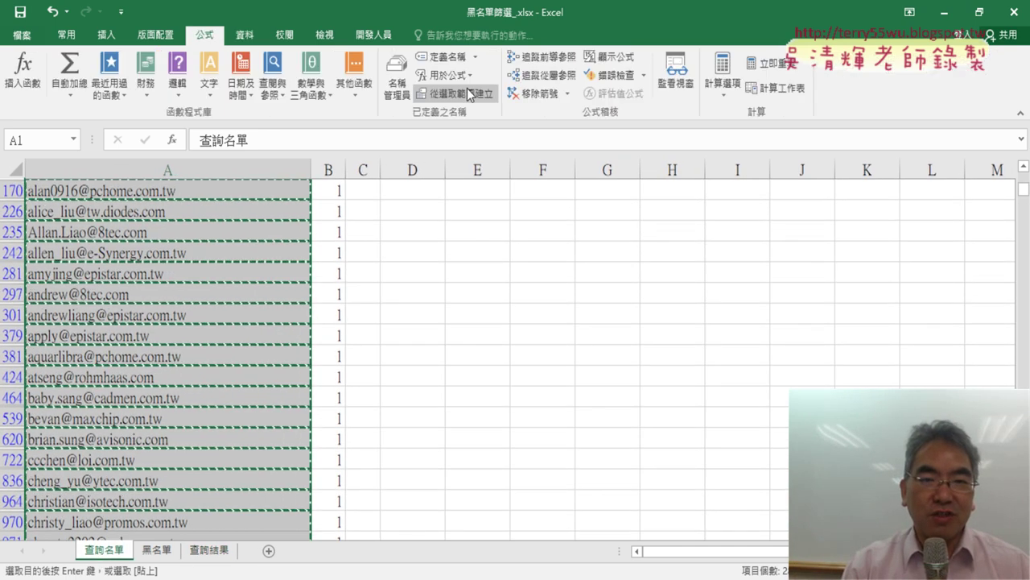
scroll(467, 87, up, 3)
scroll(312, 217, up, 1)
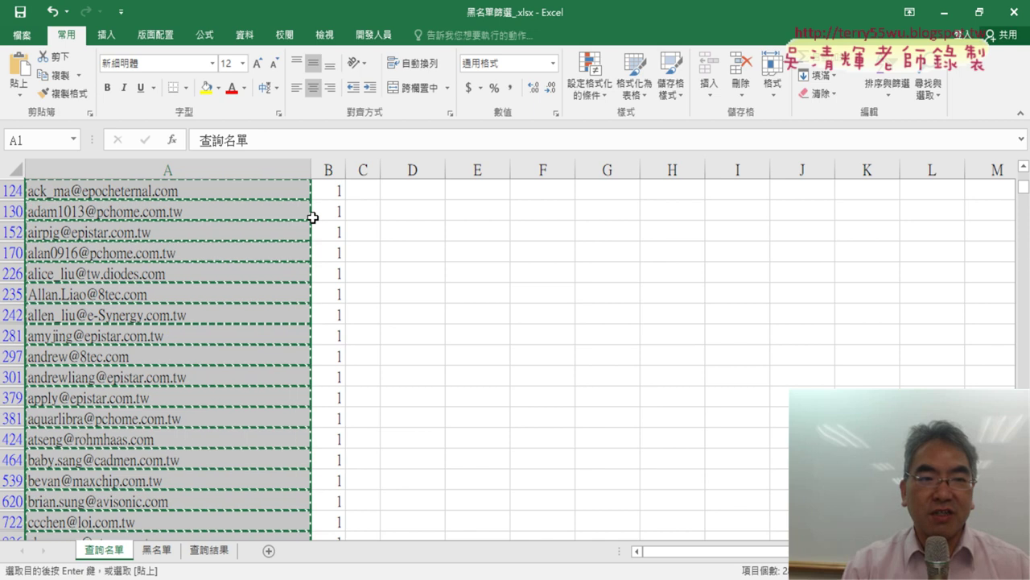
click(245, 35)
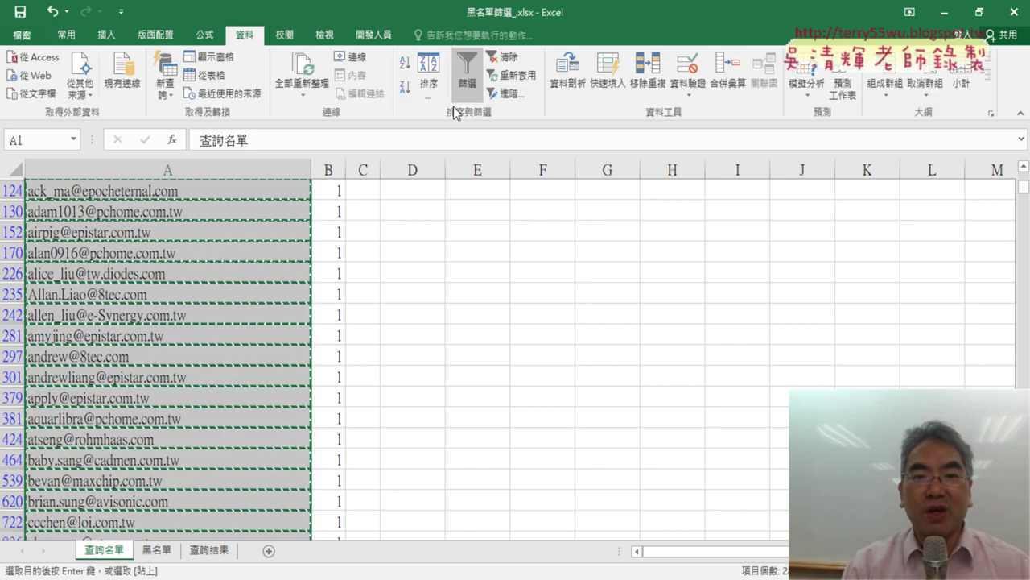
click(467, 81)
click(467, 81)
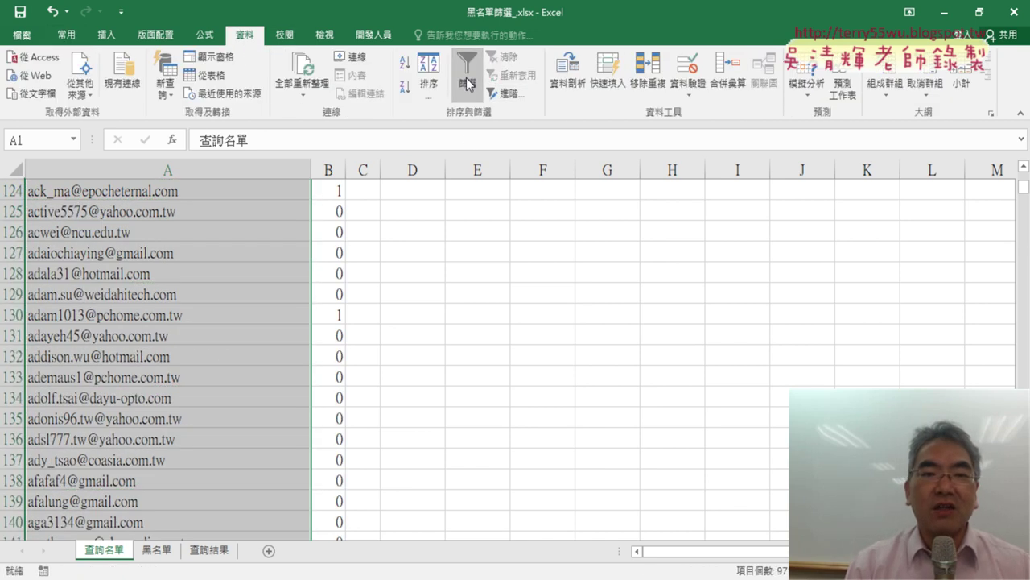
Step: Scroll to the top and inspect B2's formula =COUNTIF(黑名單,A2)
scroll(425, 341, up, 10)
scroll(439, 336, up, 7)
scroll(439, 337, up, 8)
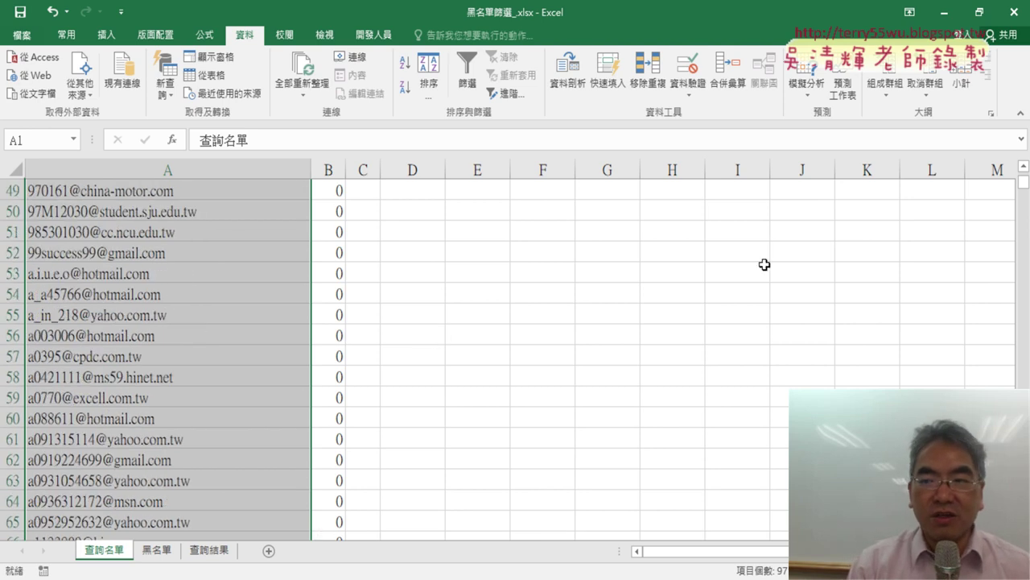
scroll(955, 265, up, 16)
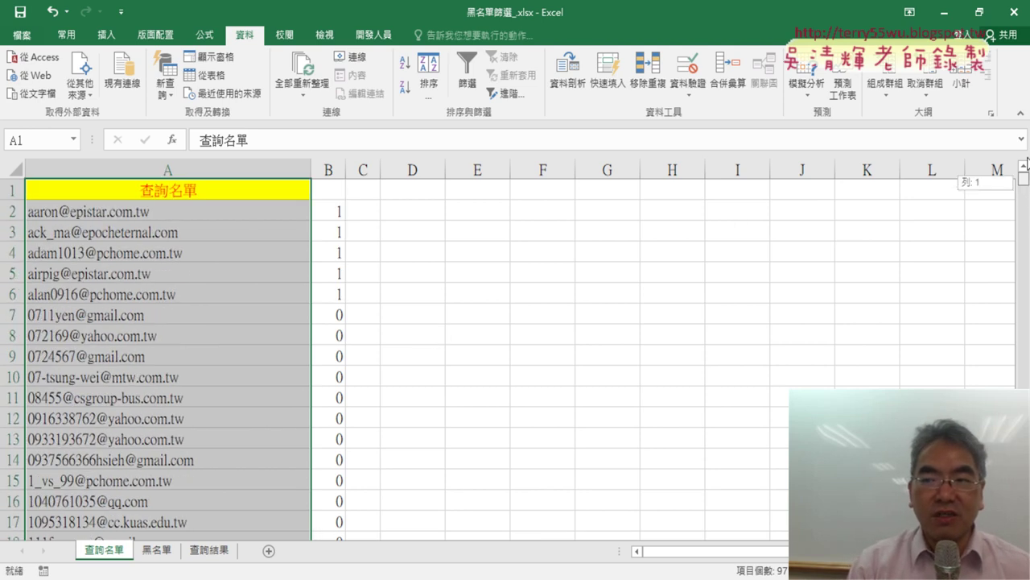
click(331, 215)
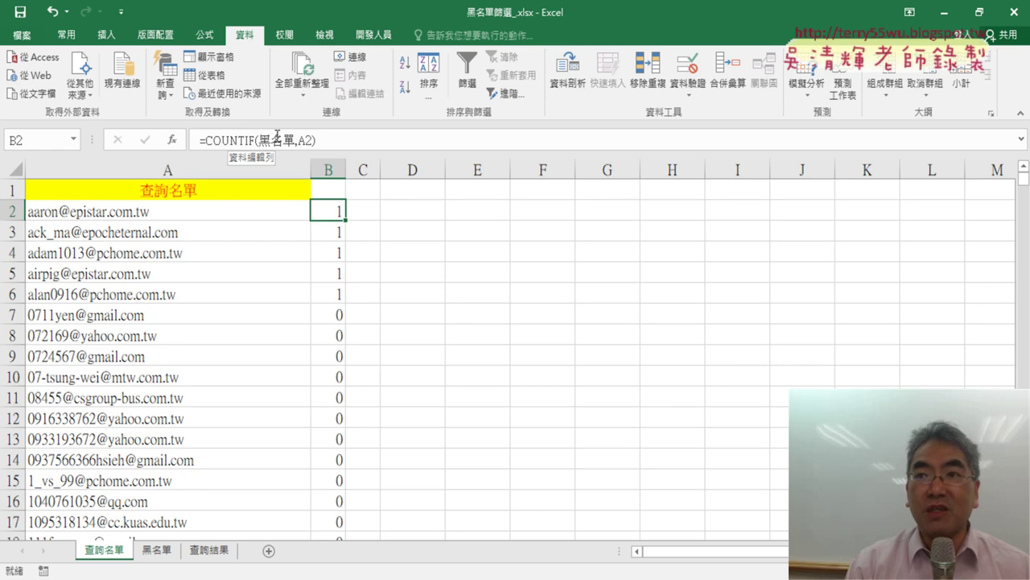
Step: Filter column B from B1 to keep only value 1, then view the 查詢結果 sheet
click(331, 190)
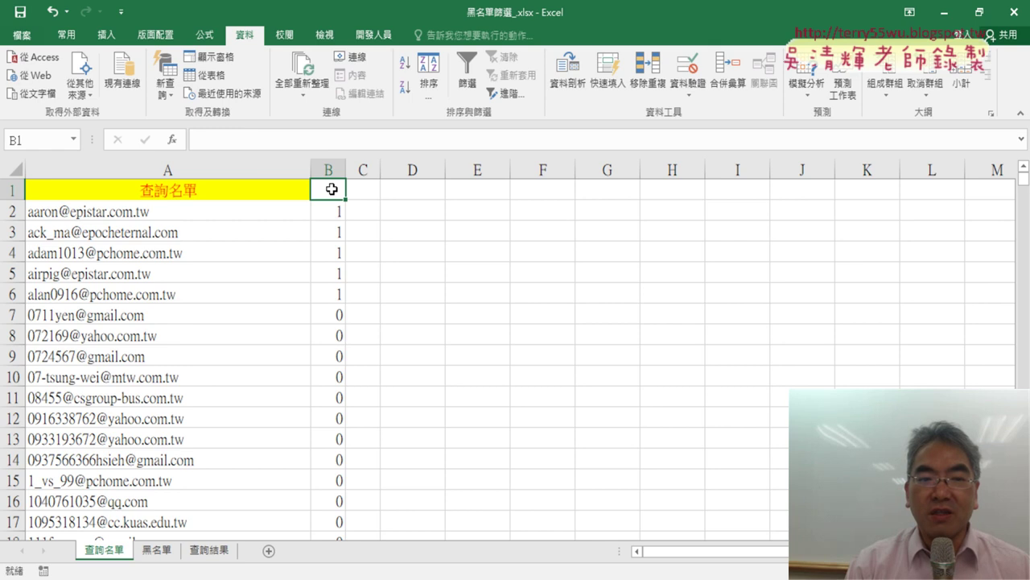
click(467, 74)
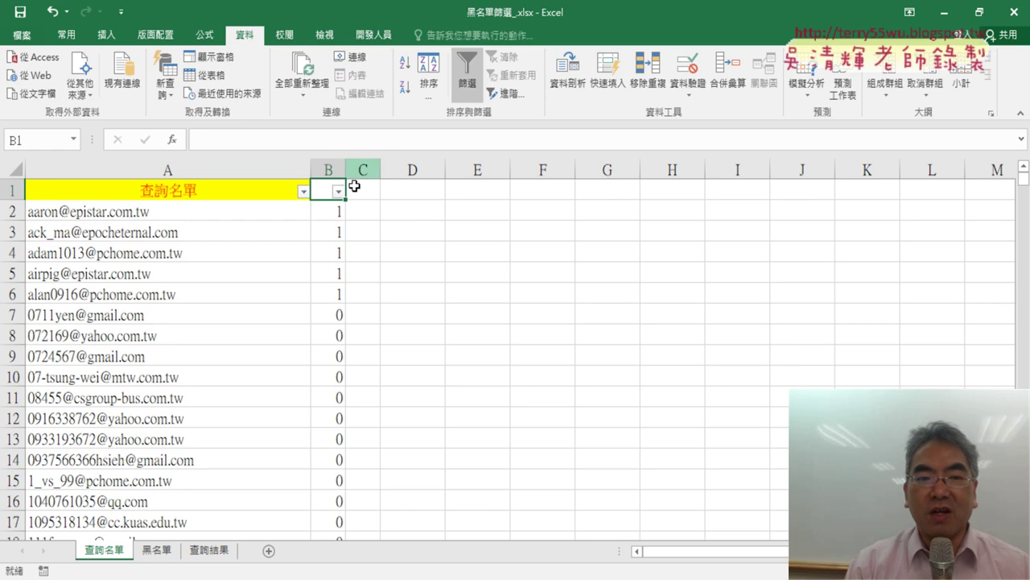
click(339, 191)
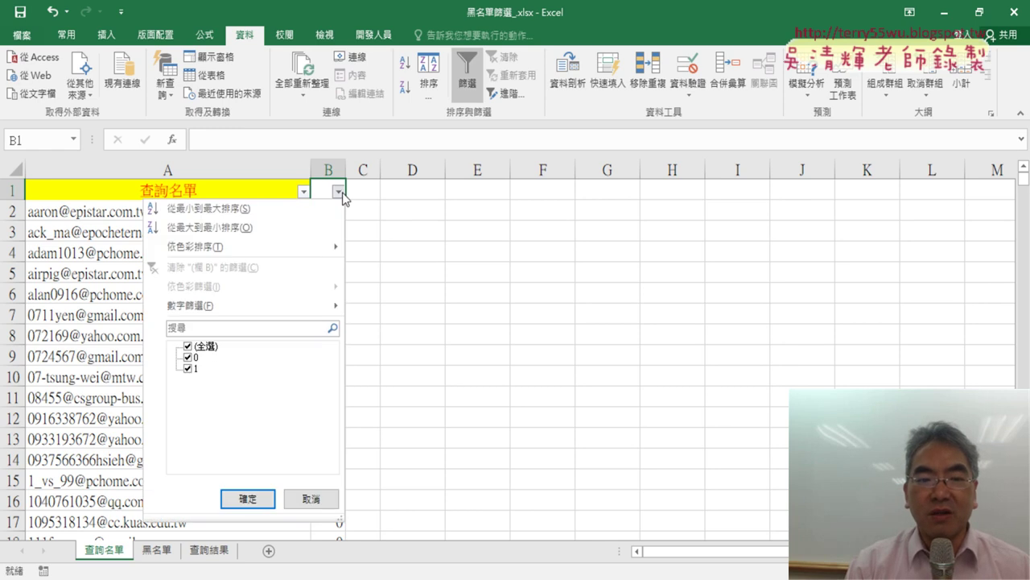
click(189, 347)
click(187, 369)
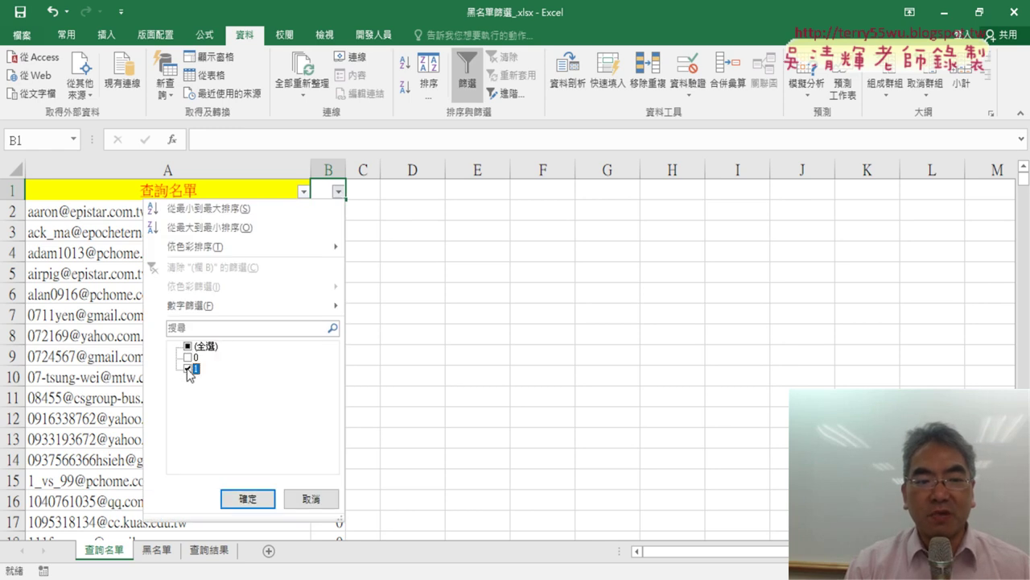
click(248, 498)
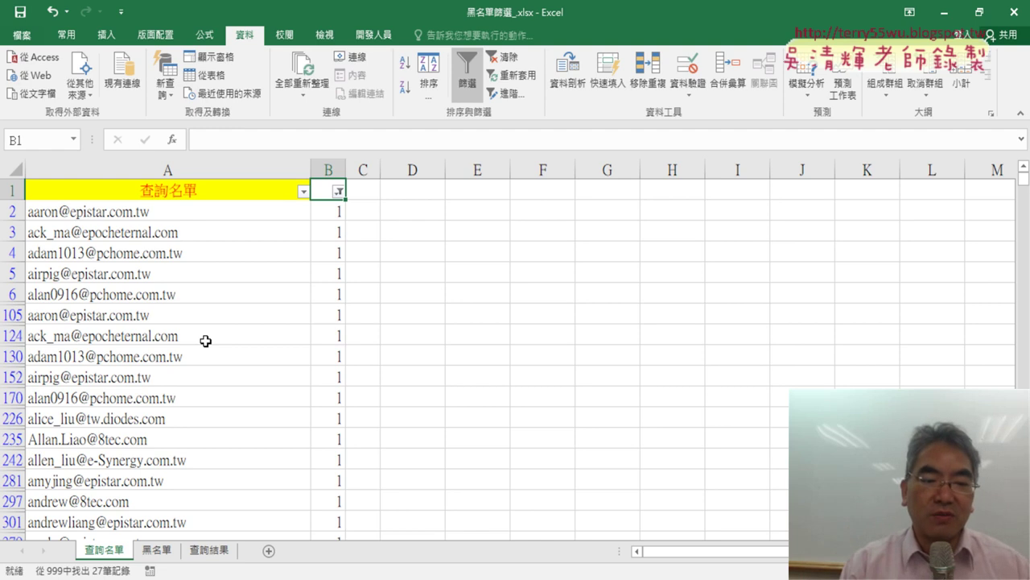
click(213, 550)
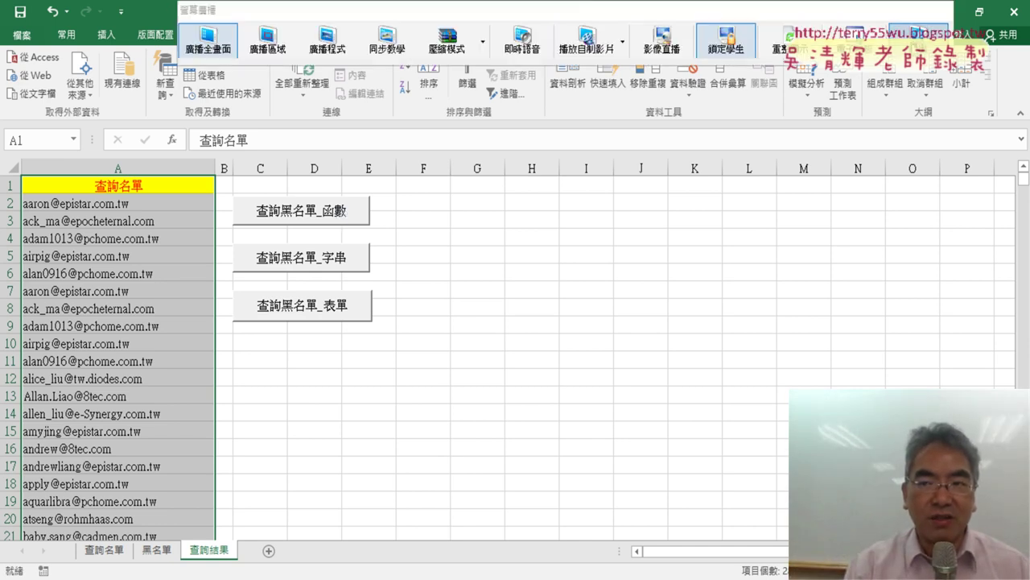
Step: Stop the screen broadcast to return to the 40 student screen thumbnails
click(913, 44)
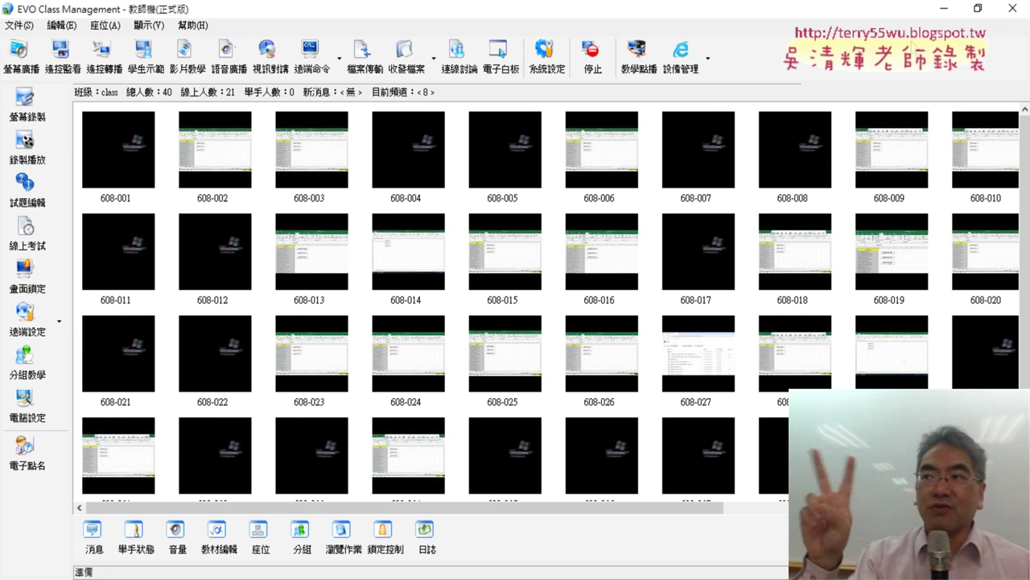